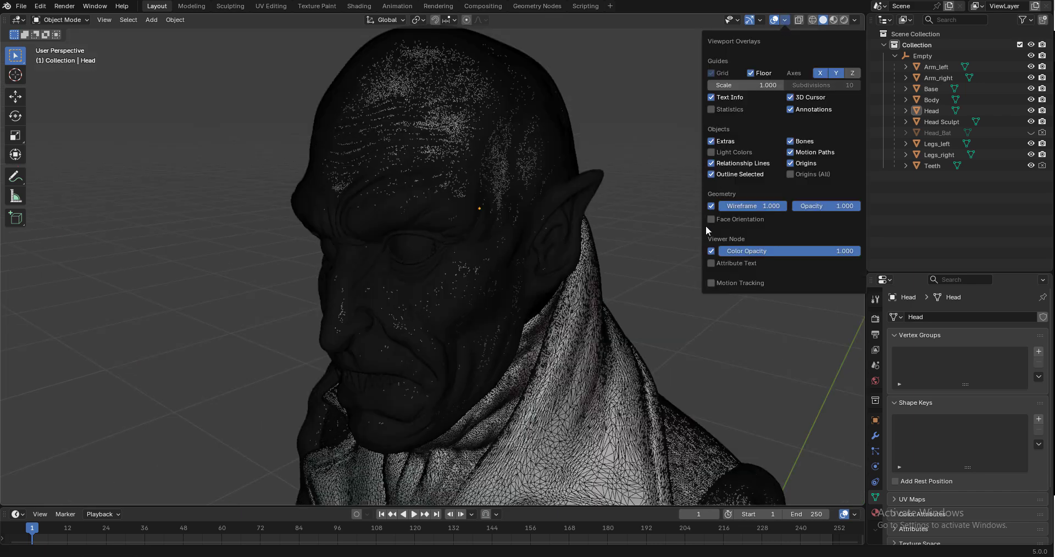
- Turn off the wireframe overlay and isolate the Head object in local view
{"action": "left_click", "coordinate": [712, 252]}
{"action": "left_click", "coordinate": [457, 173]}
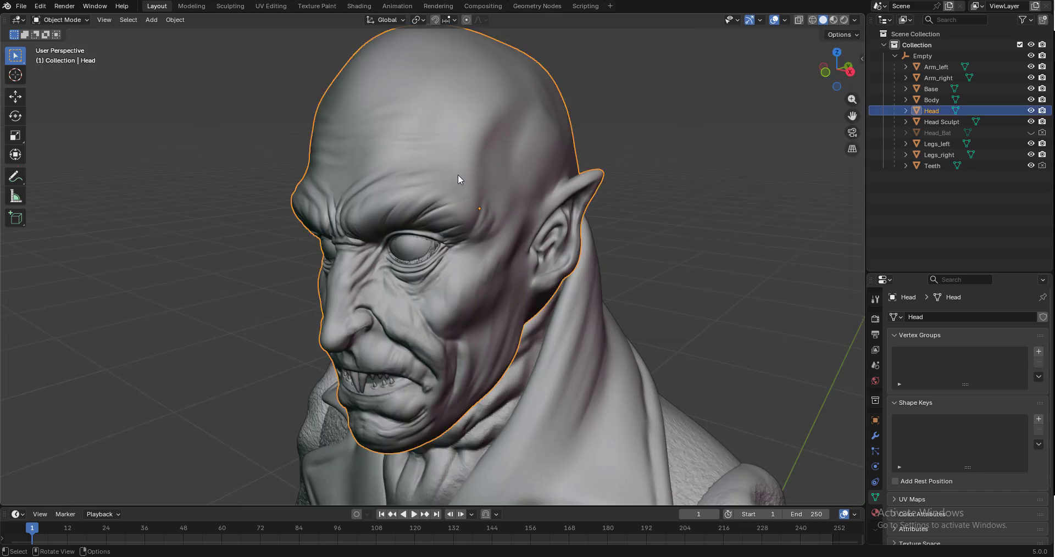
{"action": "key", "text": "KP_Divide"}
{"action": "scroll", "coordinate": [500, 243], "scroll_direction": "up", "scroll_amount": 1}
- Show the Quad Remesher settings, select the entire Head mesh in Edit Mode and remesh it
{"action": "key", "text": "n"}
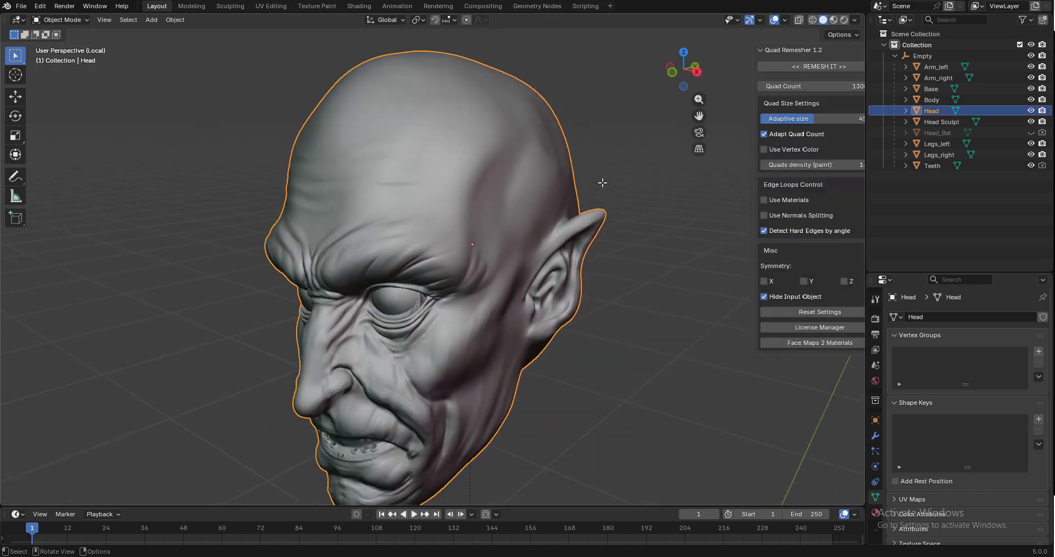
{"action": "middle_click_drag", "start_coordinate": [632, 139], "coordinate": [546, 135], "text": "shift"}
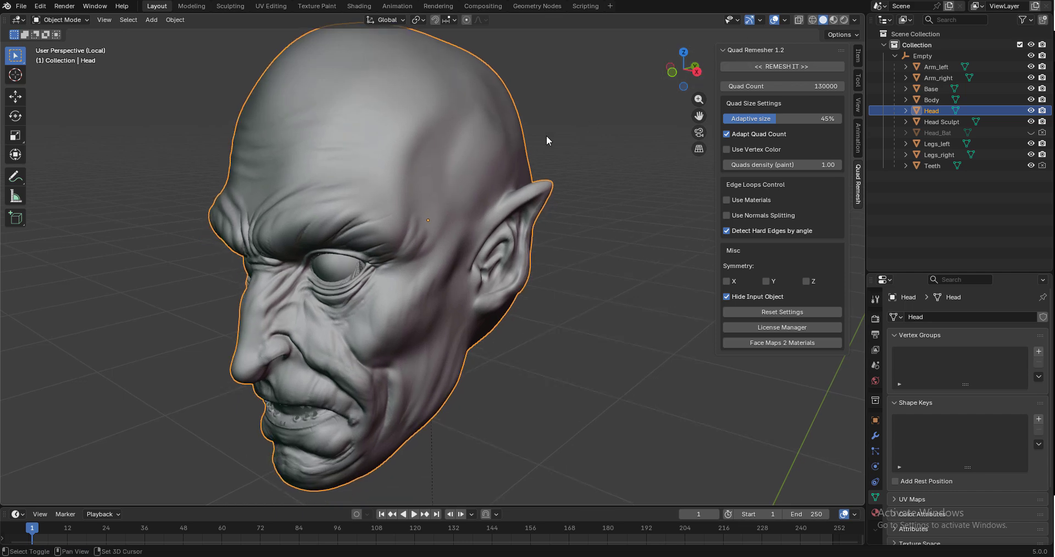
{"action": "middle_click_drag", "start_coordinate": [609, 186], "coordinate": [607, 207], "text": "shift"}
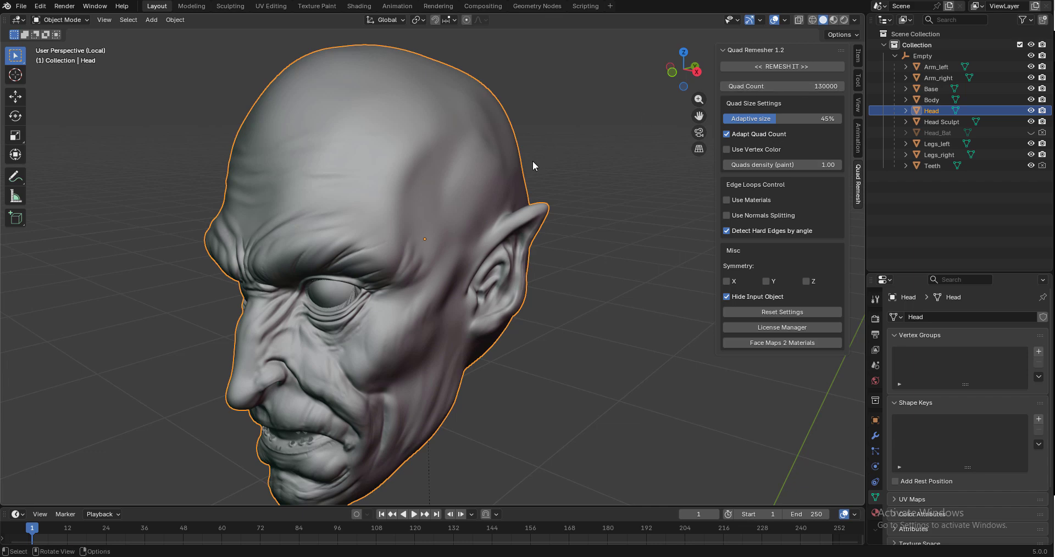
{"action": "key", "text": "Tab"}
{"action": "key", "text": "a"}
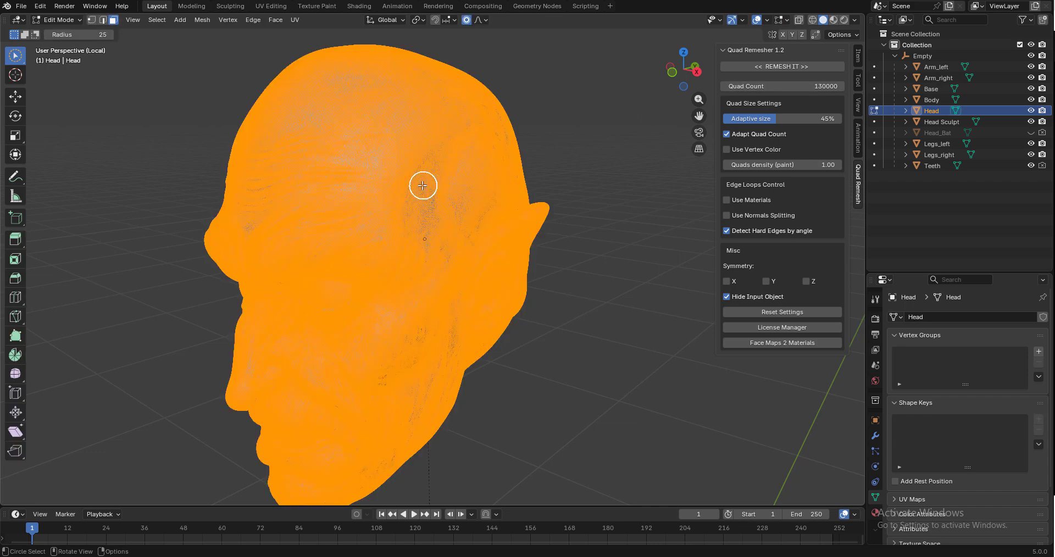
{"action": "middle_click_drag", "start_coordinate": [419, 178], "coordinate": [356, 178]}
{"action": "middle_click_drag", "start_coordinate": [382, 233], "coordinate": [501, 308]}
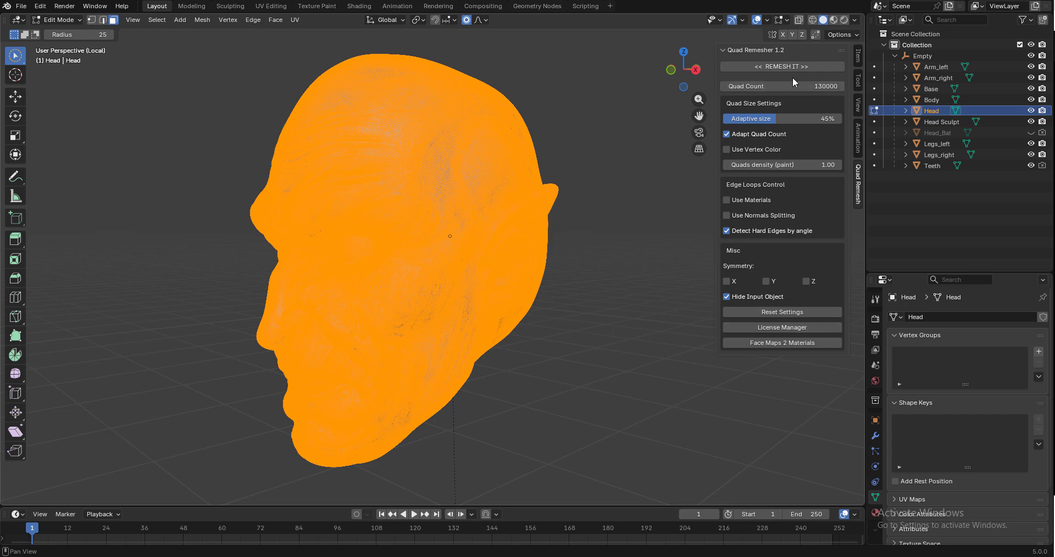
{"action": "left_click", "coordinate": [777, 66]}
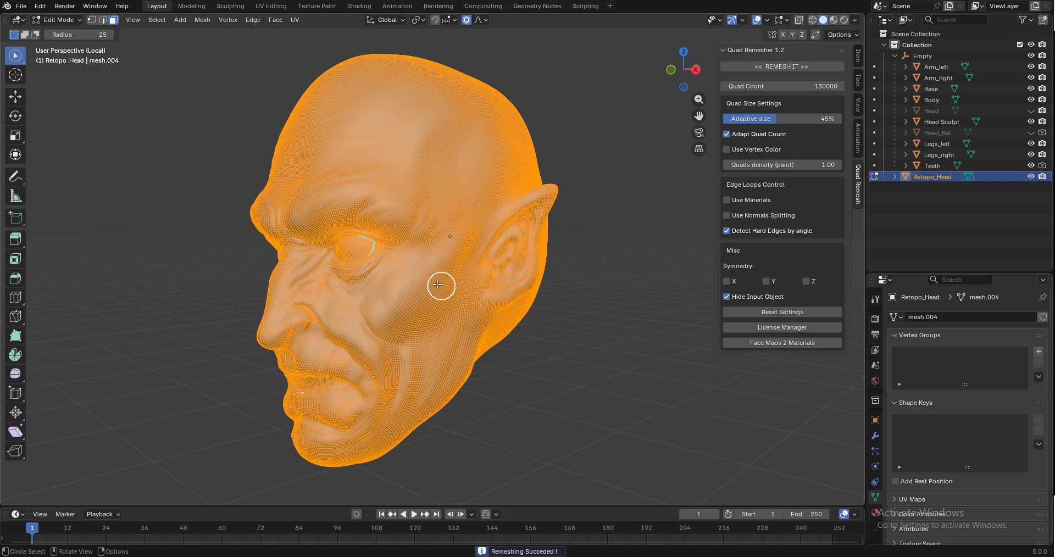
- Return to Object Mode and make the original Head object visible again
{"action": "key", "text": "Tab"}
{"action": "mouse_move", "coordinate": [441, 284]}
{"action": "middle_mouse_down"}
{"action": "mouse_move", "coordinate": [485, 298]}
{"action": "mouse_move", "coordinate": [449, 309]}
{"action": "middle_mouse_up"}
{"action": "left_click", "coordinate": [1031, 110]}
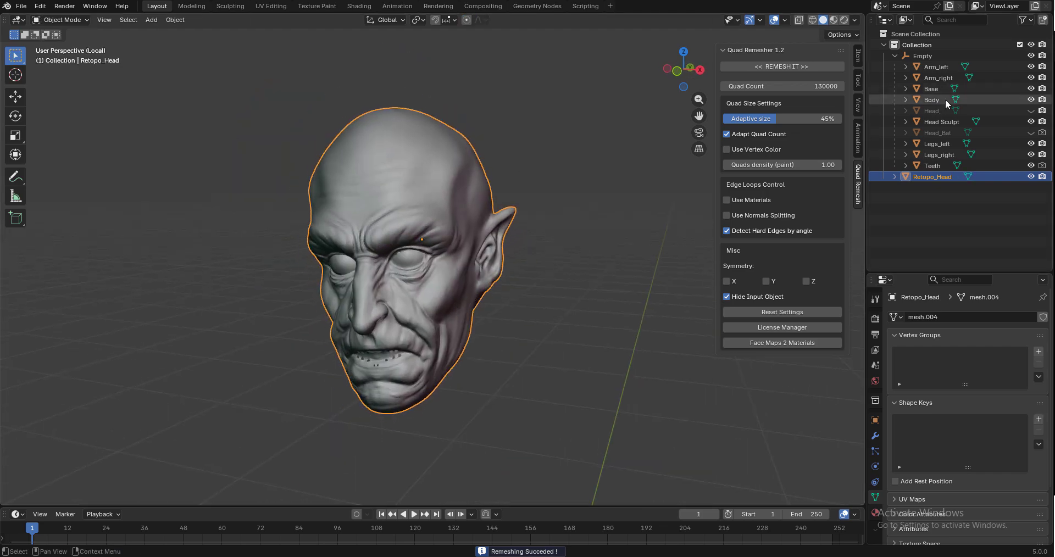
- Move the original Head along the X axis so it stands beside the remeshed head
{"action": "left_click", "coordinate": [1012, 112]}
{"action": "middle_click_drag", "start_coordinate": [470, 258], "coordinate": [554, 264]}
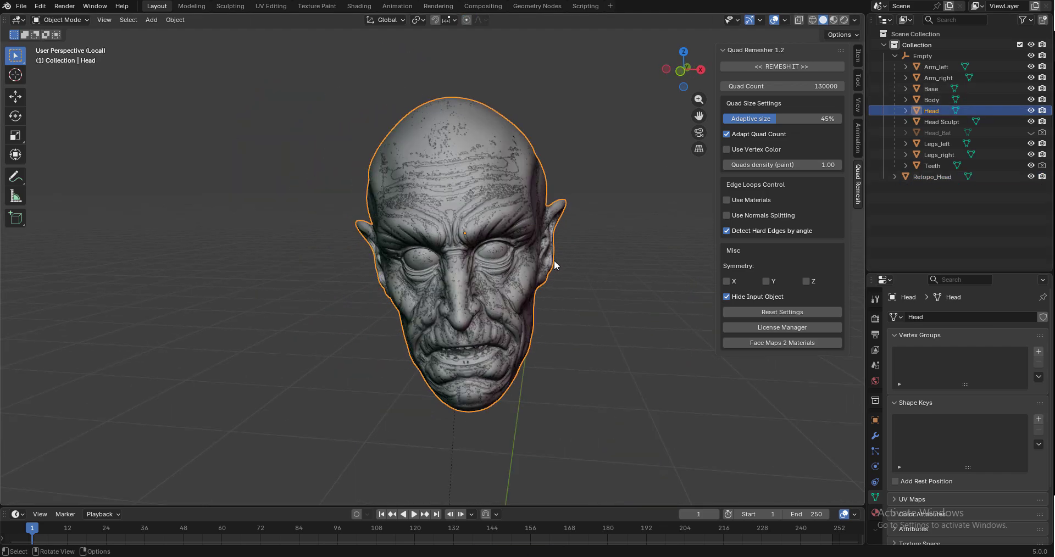
{"action": "key", "text": "g"}
{"action": "key", "text": "x"}
{"action": "left_click", "coordinate": [378, 340]}
{"action": "scroll", "coordinate": [377, 340], "scroll_direction": "up", "scroll_amount": 1}
{"action": "left_click", "coordinate": [377, 341]}
{"action": "middle_click_drag", "start_coordinate": [377, 341], "coordinate": [348, 351]}
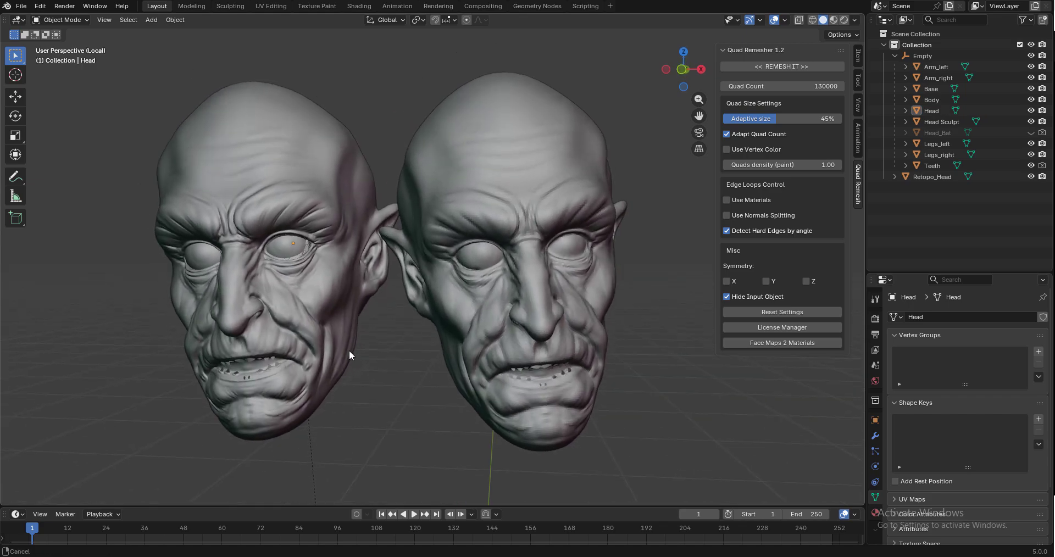
- Select the remeshed head and compare its surface detail with the original from the front and below
{"action": "left_click", "coordinate": [562, 181]}
{"action": "scroll", "coordinate": [532, 223], "scroll_direction": "up", "scroll_amount": 2}
{"action": "middle_click_drag", "start_coordinate": [604, 219], "coordinate": [407, 273]}
{"action": "left_click", "coordinate": [683, 86]}
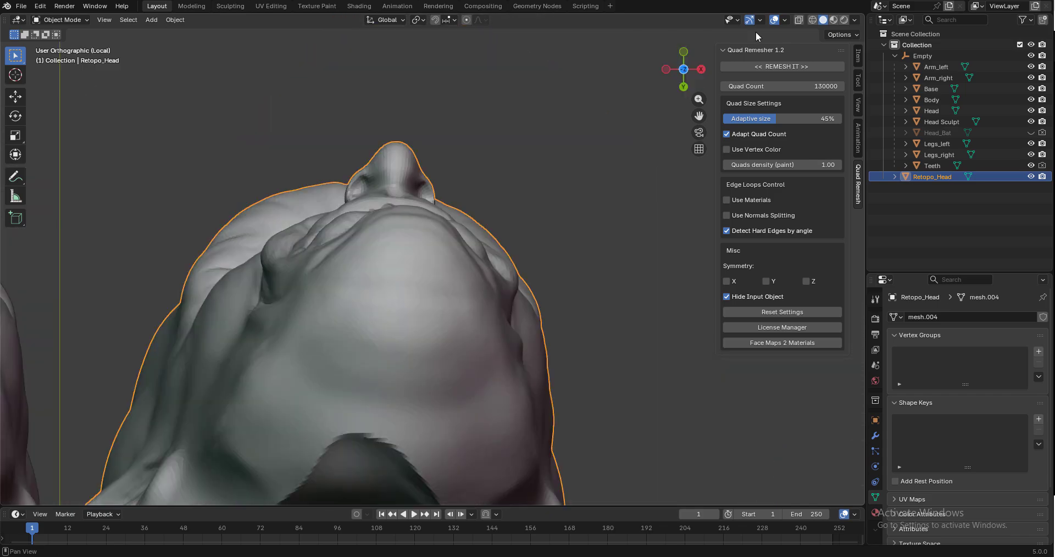
{"action": "middle_click_drag", "start_coordinate": [497, 137], "coordinate": [470, 265]}
{"action": "scroll", "coordinate": [512, 318], "scroll_direction": "down", "scroll_amount": 3}
{"action": "middle_click_drag", "start_coordinate": [512, 317], "coordinate": [502, 277], "text": "shift"}
{"action": "left_click", "coordinate": [649, 132]}
{"action": "middle_click_drag", "start_coordinate": [683, 87], "coordinate": [695, 89]}
- Hide the sidebar and display the wireframe overlay to compare the topology of the two heads
{"action": "key", "text": "n"}
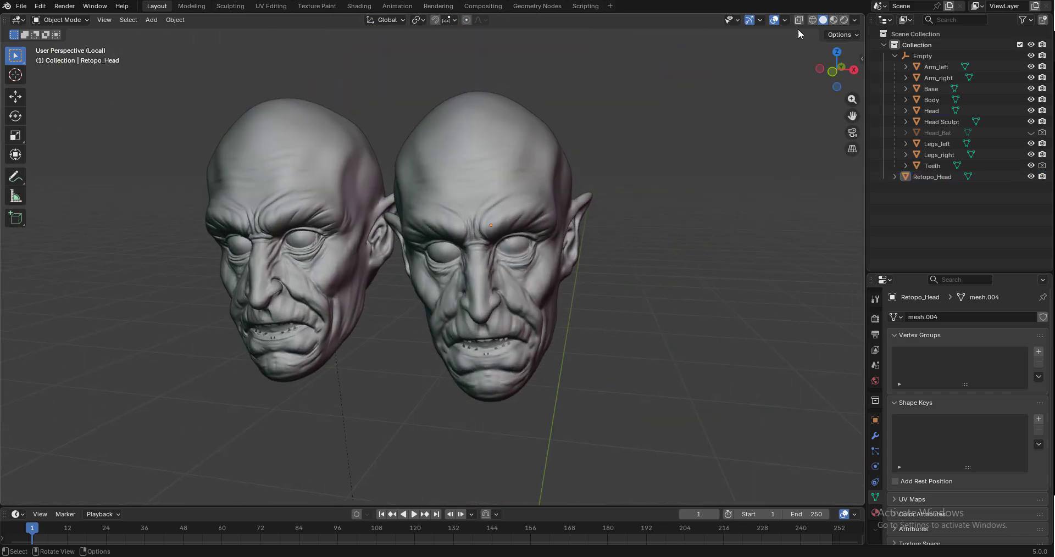
{"action": "left_click", "coordinate": [785, 20]}
{"action": "left_click", "coordinate": [711, 206]}
{"action": "middle_click_drag", "start_coordinate": [650, 220], "coordinate": [615, 274]}
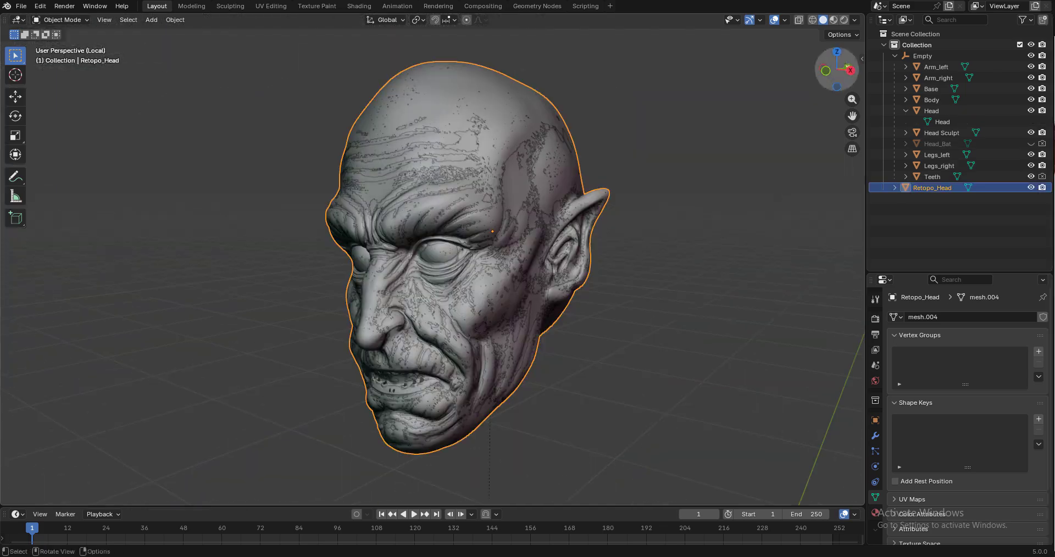
- Move Head and Retopo_Head together into a new collection named Head
{"action": "left_click", "coordinate": [932, 110], "text": "ctrl"}
{"action": "middle_click_drag", "start_coordinate": [566, 272], "coordinate": [593, 278]}
{"action": "key", "text": "m"}
{"action": "left_click", "coordinate": [654, 308]}
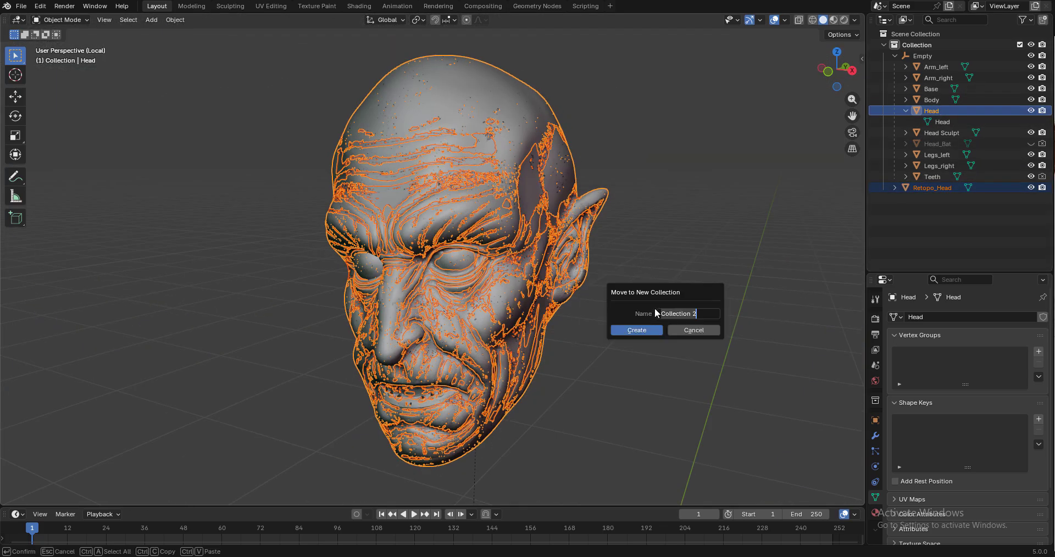
{"action": "key", "text": "Return"}
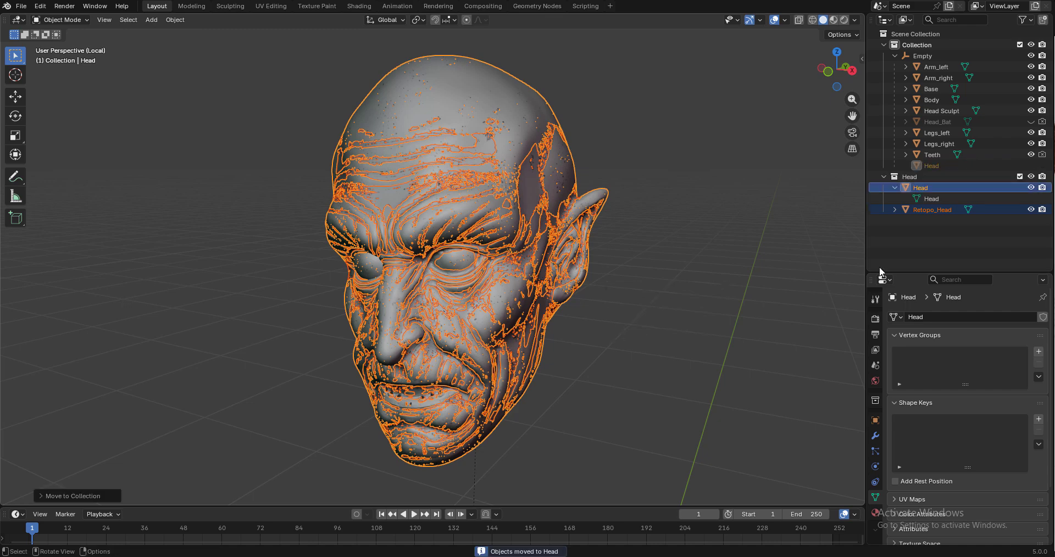
{"action": "left_click", "coordinate": [938, 235]}
{"action": "scroll", "coordinate": [571, 279], "scroll_direction": "down", "scroll_amount": 3}
{"action": "scroll", "coordinate": [571, 279], "scroll_direction": "up", "scroll_amount": 5}
{"action": "middle_click_drag", "start_coordinate": [592, 242], "coordinate": [608, 263]}
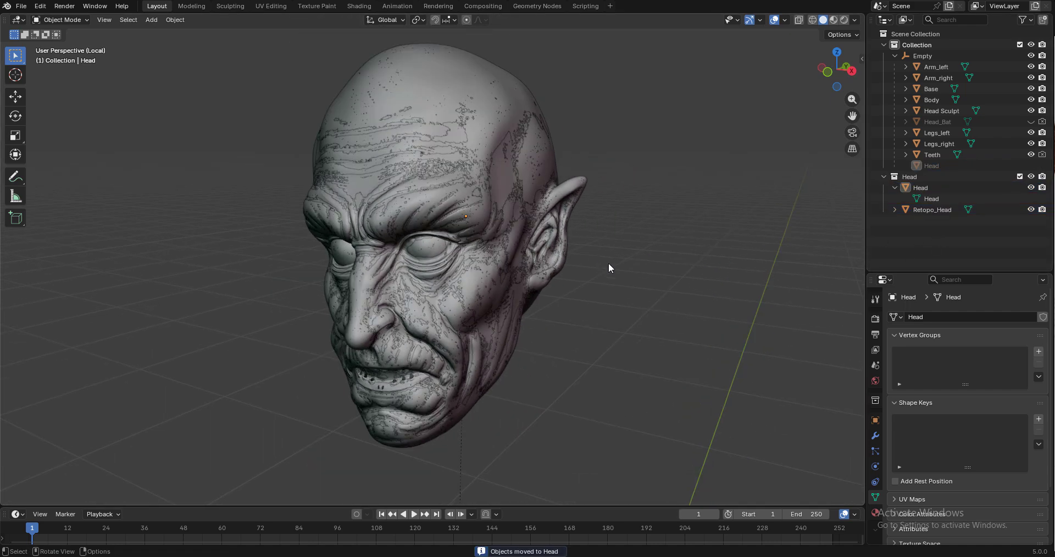
- Enlarge the timeline area and switch it to the Shader Editor
{"action": "left_click_drag", "start_coordinate": [544, 504], "coordinate": [548, 360]}
{"action": "scroll", "coordinate": [474, 247], "scroll_direction": "down", "scroll_amount": 3}
{"action": "left_click", "coordinate": [18, 369]}
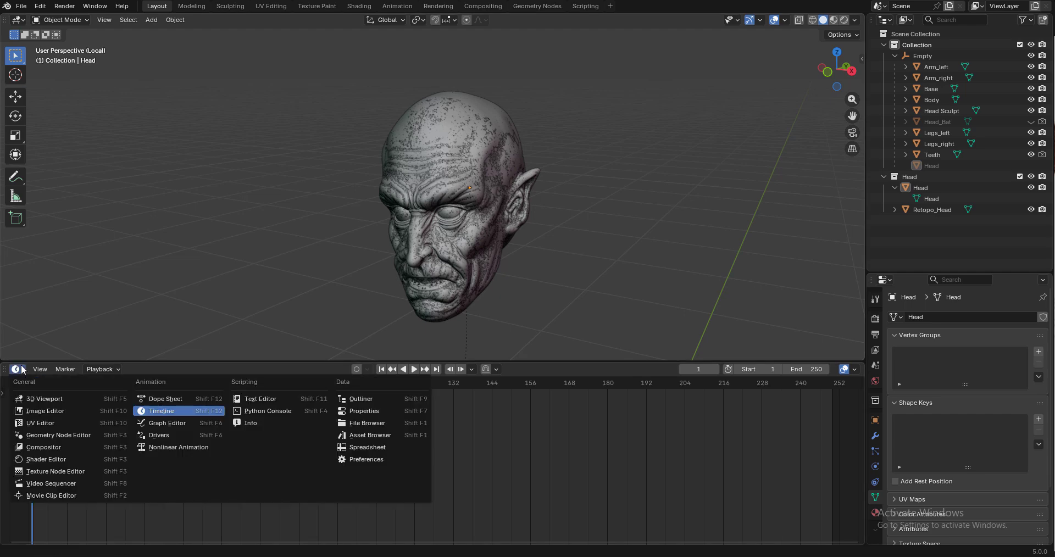
{"action": "left_click", "coordinate": [49, 474]}
- Create a new material for Retopo_Head and add an Image Texture node beside its Principled BSDF
{"action": "left_click", "coordinate": [932, 211]}
{"action": "left_click", "coordinate": [456, 369]}
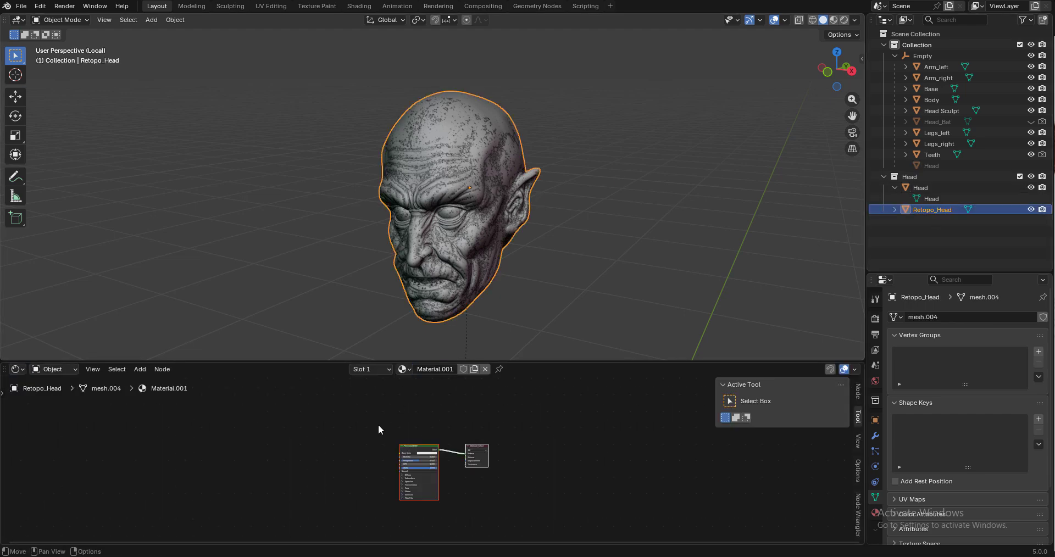
{"action": "middle_click_drag", "start_coordinate": [378, 424], "coordinate": [449, 422]}
{"action": "scroll", "coordinate": [449, 422], "scroll_direction": "up", "scroll_amount": 2}
{"action": "scroll", "coordinate": [570, 264], "scroll_direction": "up", "scroll_amount": 2}
{"action": "scroll", "coordinate": [374, 434], "scroll_direction": "up", "scroll_amount": 4}
{"action": "key", "text": "shift+a"}
{"action": "type", "text": "im"}
{"action": "key", "text": "Return"}
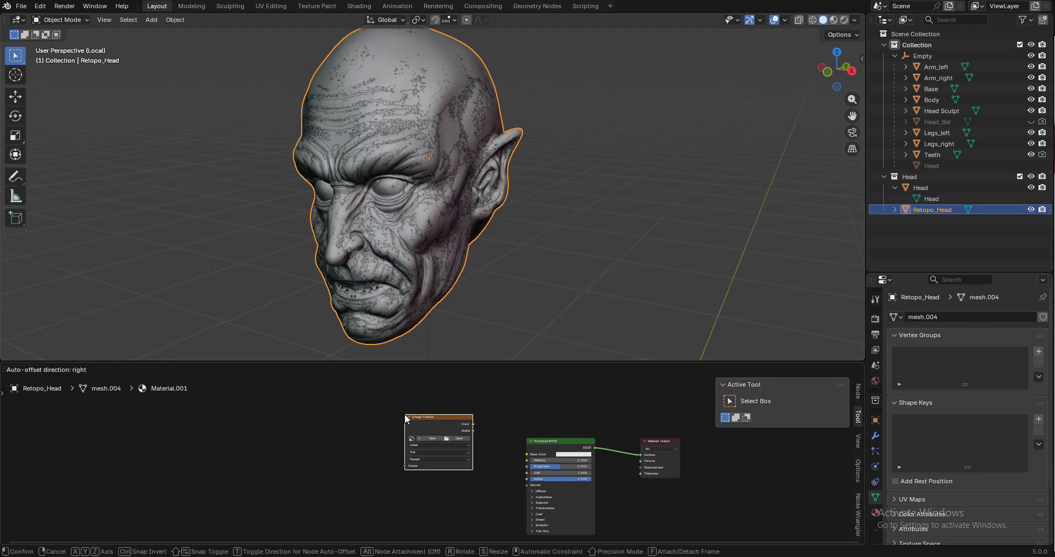
{"action": "left_click", "coordinate": [403, 419]}
- Create a 2048 × 2048 px image named Head Normal in the Image Texture node
{"action": "scroll", "coordinate": [432, 442], "scroll_direction": "up", "scroll_amount": 7}
{"action": "left_click", "coordinate": [423, 437]}
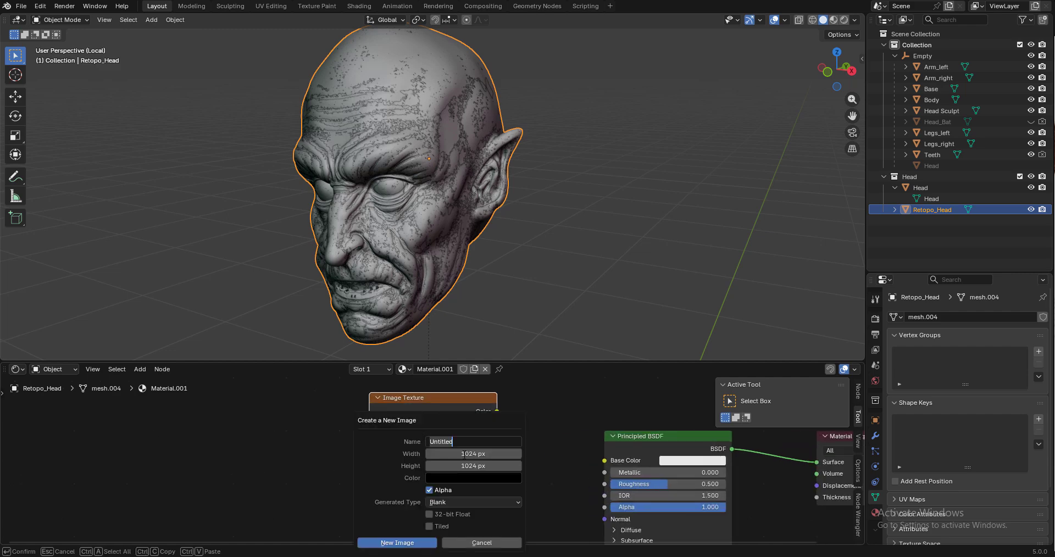
{"action": "type", "text": "Head Normal"}
{"action": "left_click", "coordinate": [463, 454]}
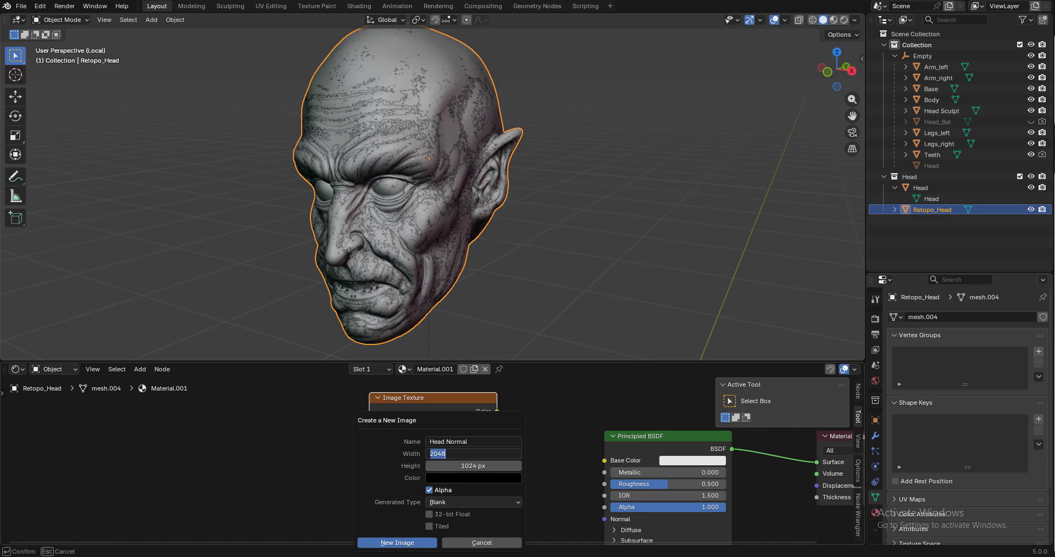
{"action": "key", "text": "Return"}
{"action": "left_click", "coordinate": [472, 465]}
{"action": "type", "text": "2048"}
{"action": "key", "text": "Return"}
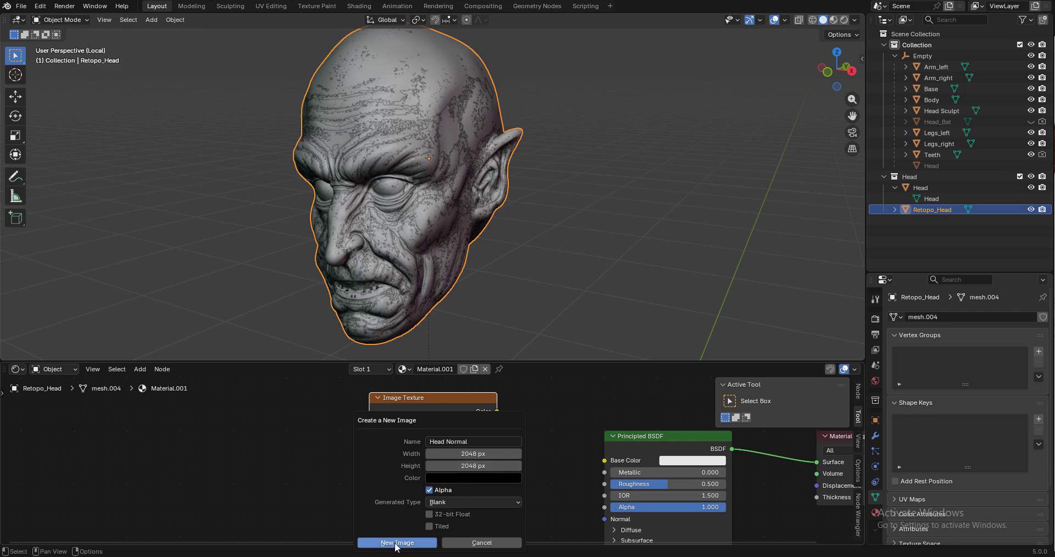
{"action": "left_click", "coordinate": [396, 543]}
{"action": "scroll", "coordinate": [529, 428], "scroll_direction": "down", "scroll_amount": 2}
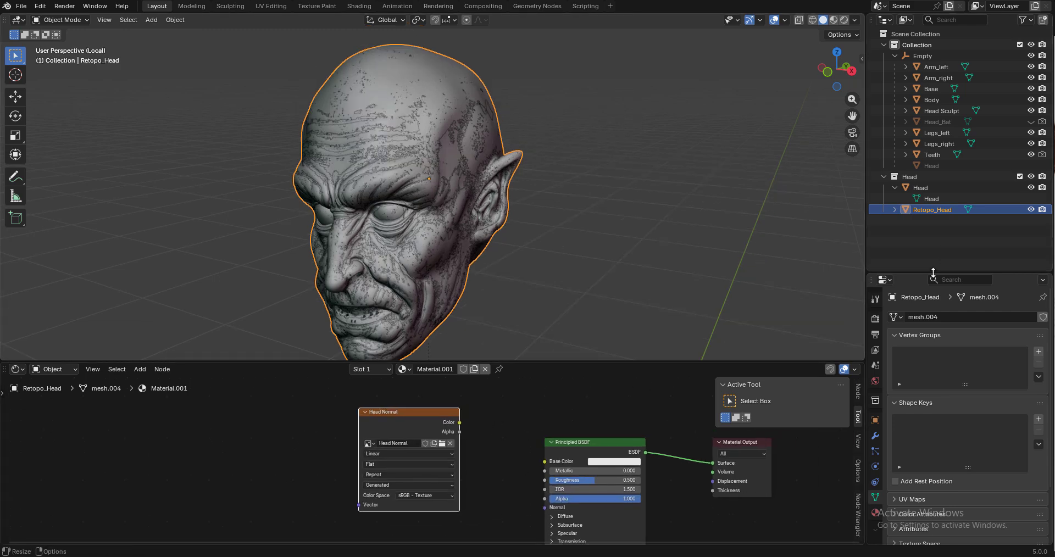
- Enlarge the properties area and set the render engine to Cycles in the render settings
{"action": "left_click_drag", "start_coordinate": [933, 273], "coordinate": [933, 239]}
{"action": "left_click", "coordinate": [929, 224]}
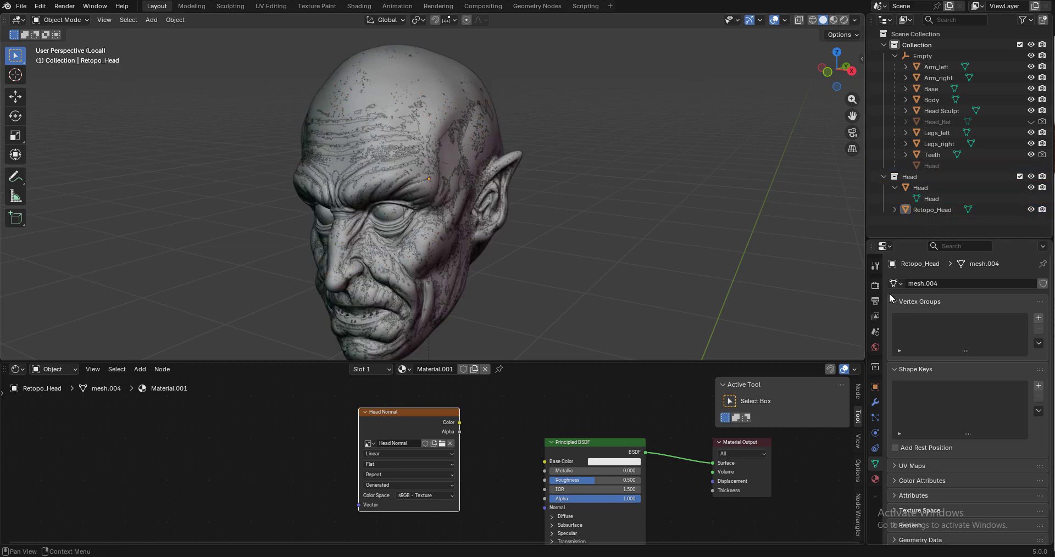
{"action": "left_click", "coordinate": [875, 285]}
{"action": "left_click", "coordinate": [968, 283]}
{"action": "left_click", "coordinate": [978, 285]}
{"action": "left_click", "coordinate": [976, 280]}
{"action": "left_click", "coordinate": [977, 282]}
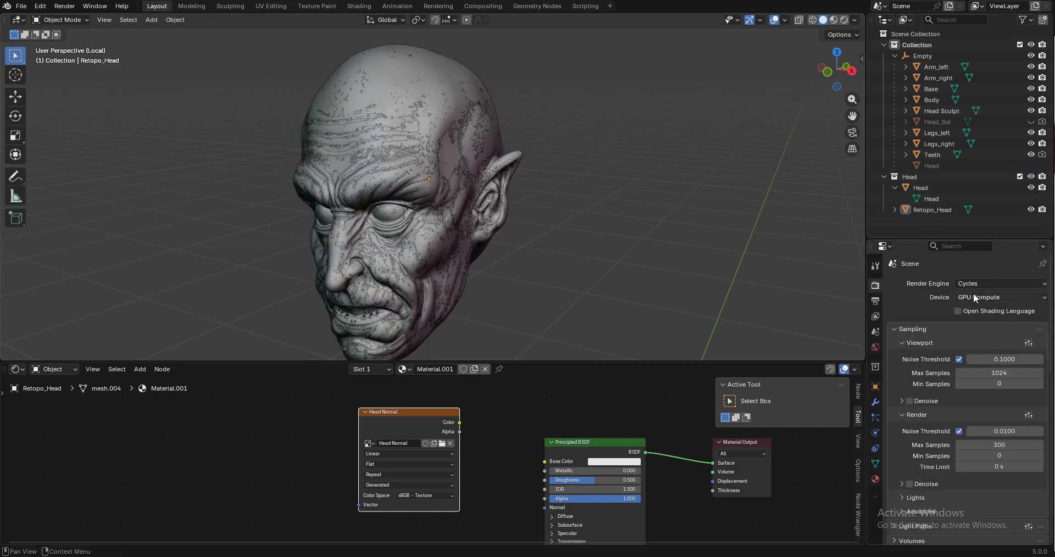
{"action": "scroll", "coordinate": [904, 396], "scroll_direction": "down", "scroll_amount": 4}
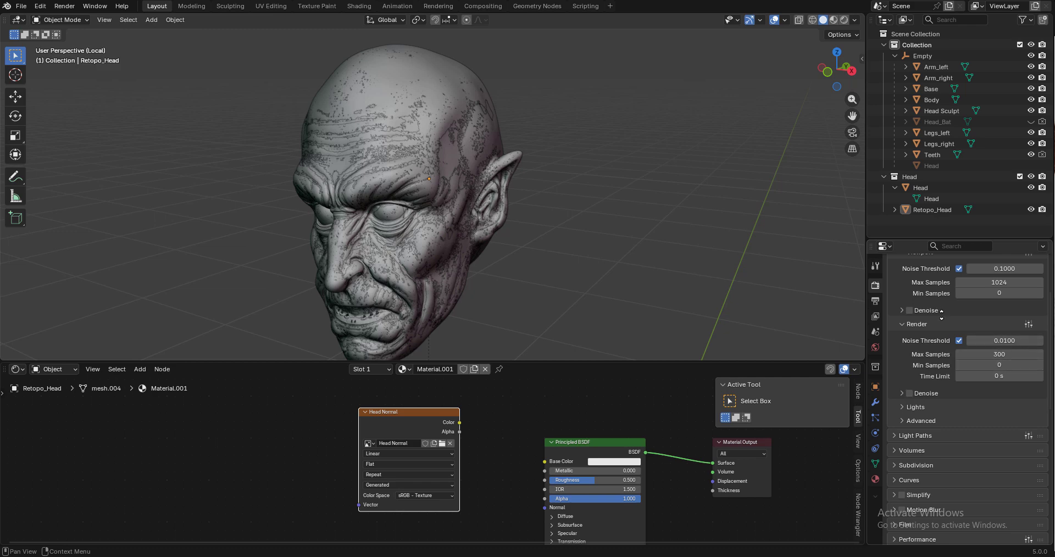
{"action": "scroll", "coordinate": [941, 314], "scroll_direction": "up", "scroll_amount": 2}
- Select Head, add Retopo_Head as the active object, and select the Head Normal texture node
{"action": "left_click", "coordinate": [912, 188]}
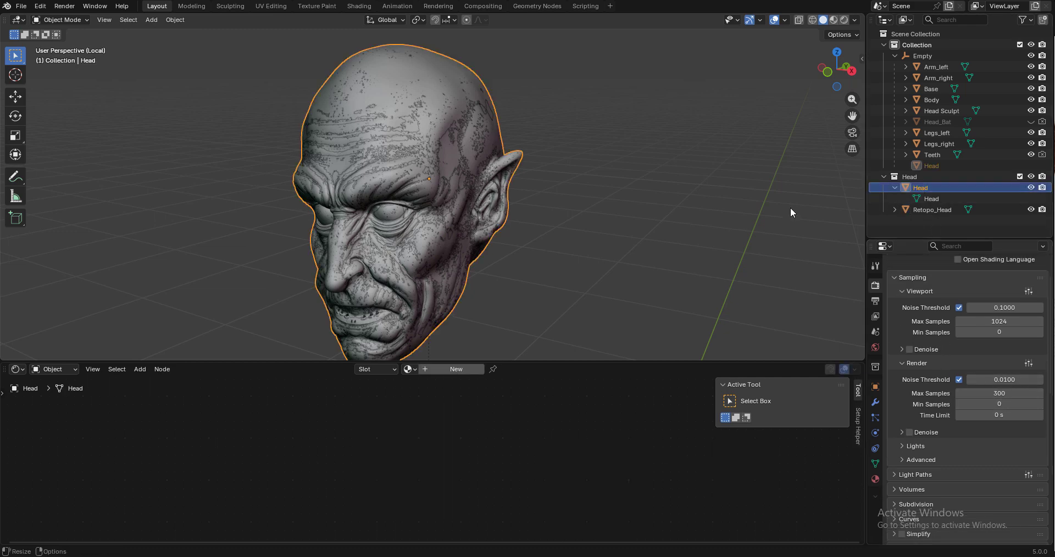
{"action": "left_click", "coordinate": [910, 211]}
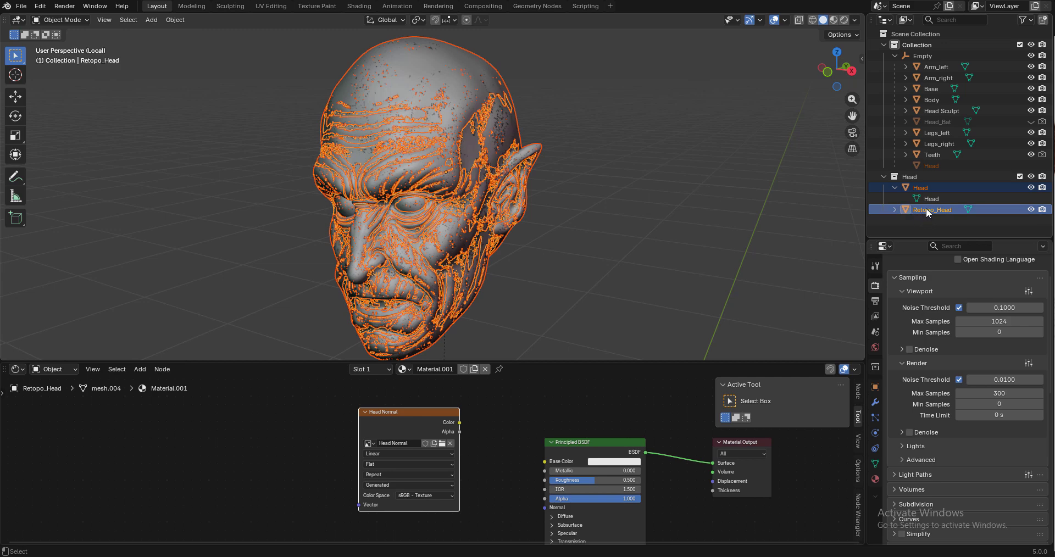
{"action": "left_click_drag", "start_coordinate": [303, 397], "coordinate": [479, 532]}
- Expand the Selected to Active options in the render Bake settings
{"action": "scroll", "coordinate": [961, 421], "scroll_direction": "down", "scroll_amount": 2}
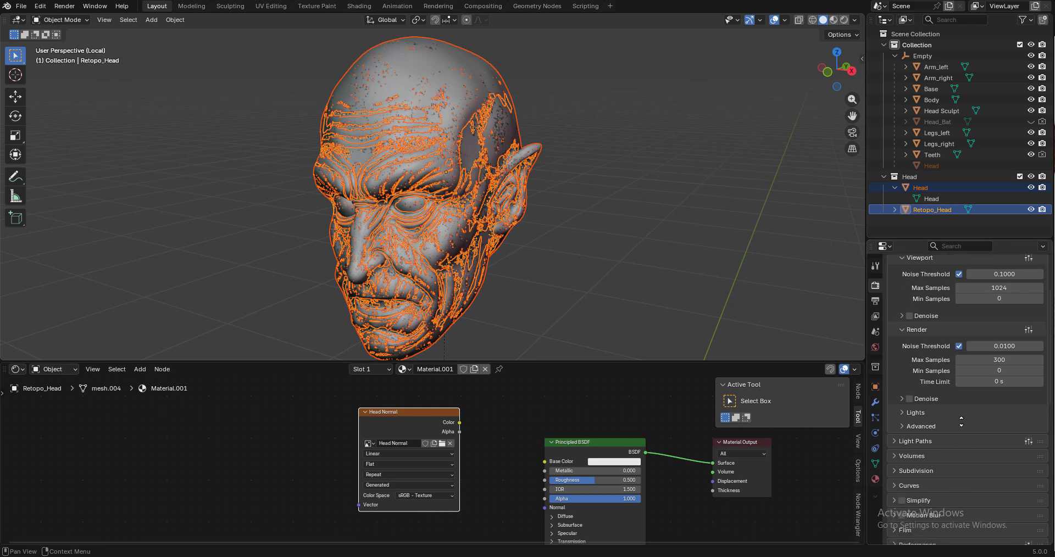
{"action": "scroll", "coordinate": [961, 421], "scroll_direction": "down", "scroll_amount": 5}
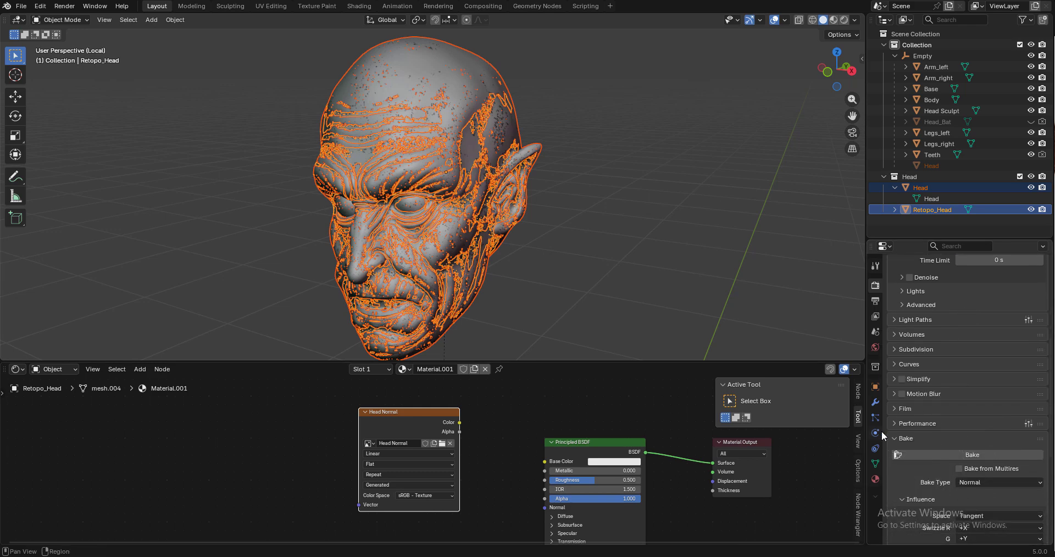
{"action": "scroll", "coordinate": [966, 326], "scroll_direction": "down", "scroll_amount": 6}
{"action": "left_click", "coordinate": [919, 416]}
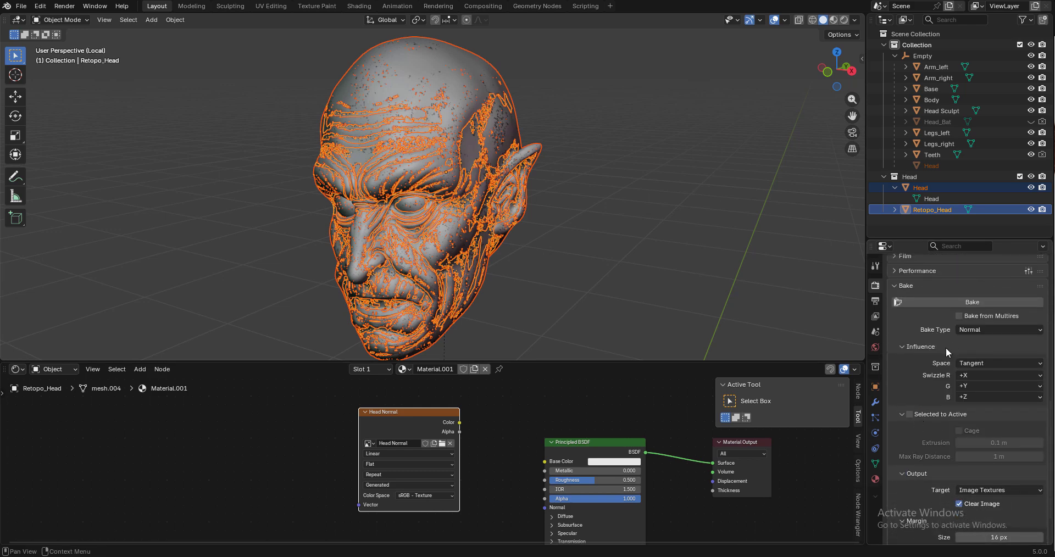
{"action": "scroll", "coordinate": [956, 341], "scroll_direction": "up", "scroll_amount": 1}
- Switch the bake type to Combined and back to Normal
{"action": "left_click", "coordinate": [968, 335]}
{"action": "left_click", "coordinate": [985, 348]}
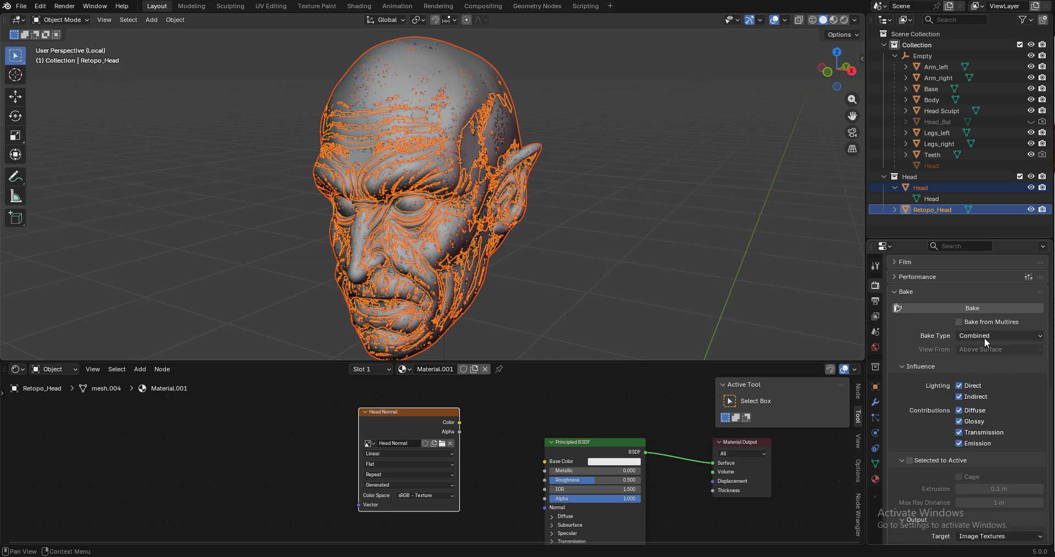
{"action": "left_click", "coordinate": [983, 337]}
{"action": "left_click", "coordinate": [975, 397]}
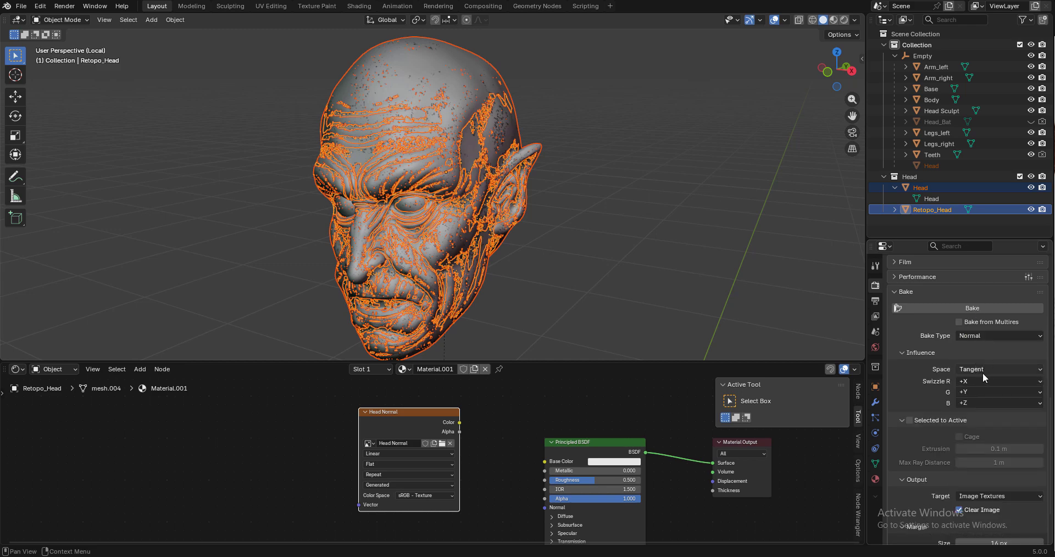
- Enable Selected to Active in the bake settings and set its extrusion to 0.03 m
{"action": "scroll", "coordinate": [915, 412], "scroll_direction": "down", "scroll_amount": 1}
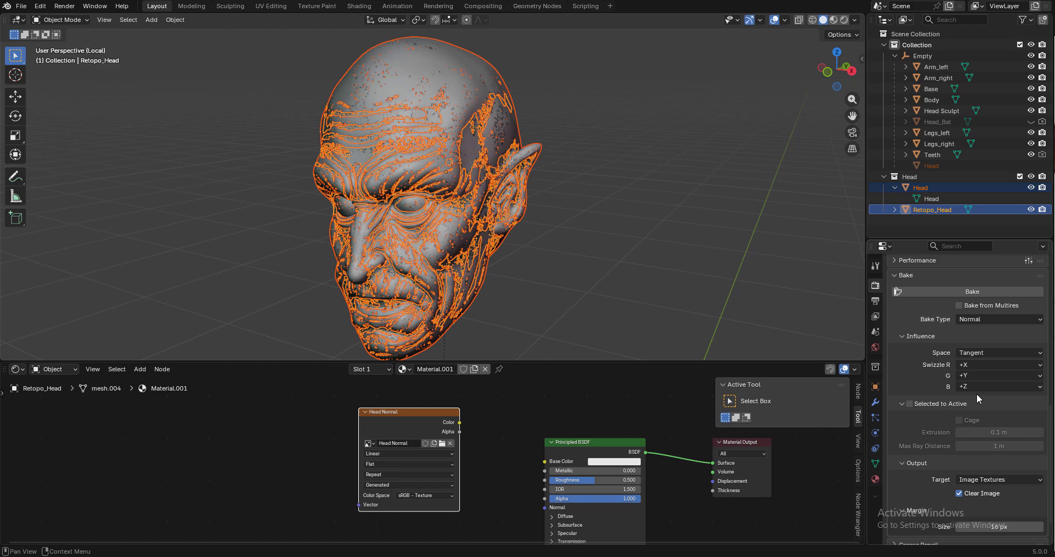
{"action": "left_click", "coordinate": [978, 354]}
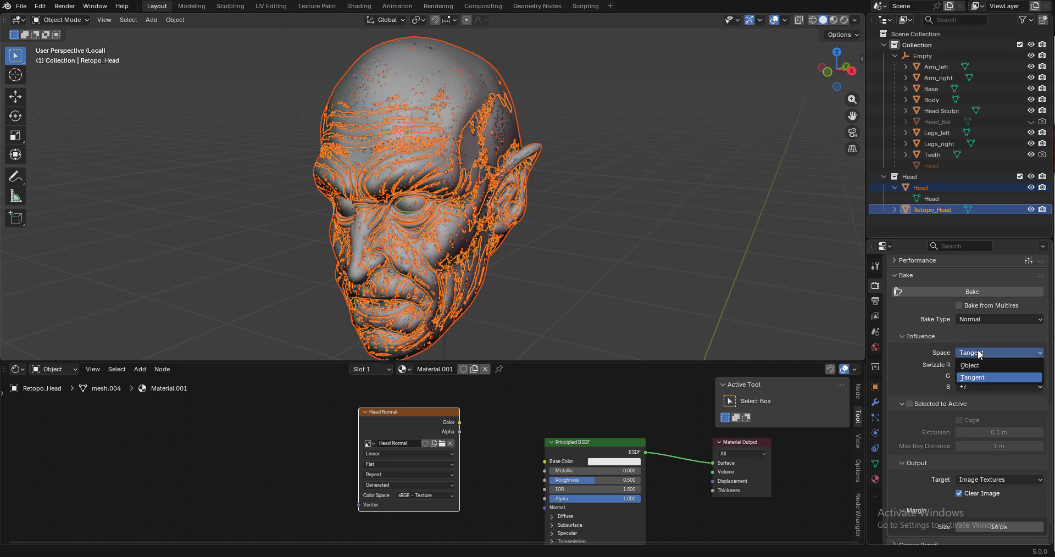
{"action": "left_click", "coordinate": [909, 405]}
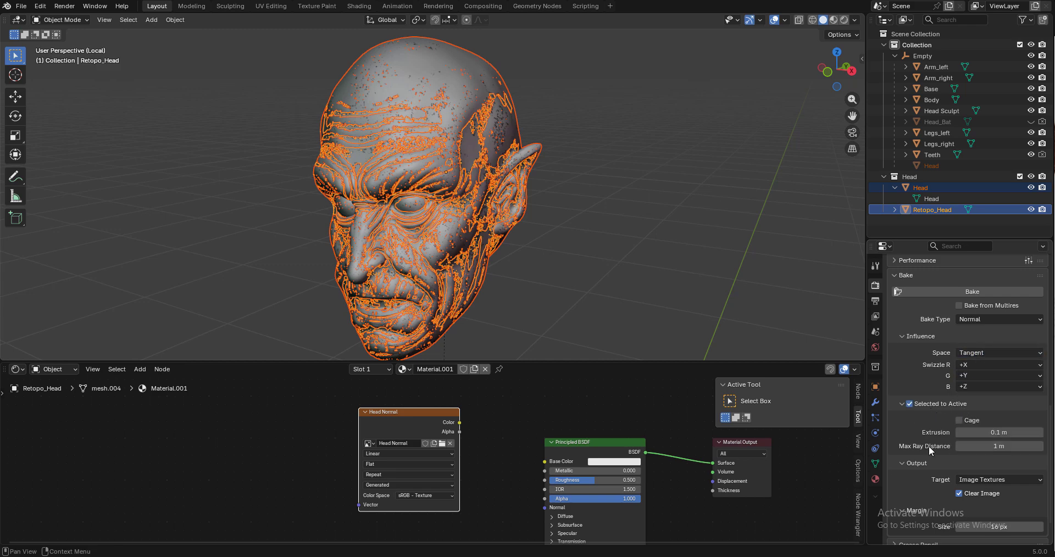
{"action": "left_click", "coordinate": [983, 433]}
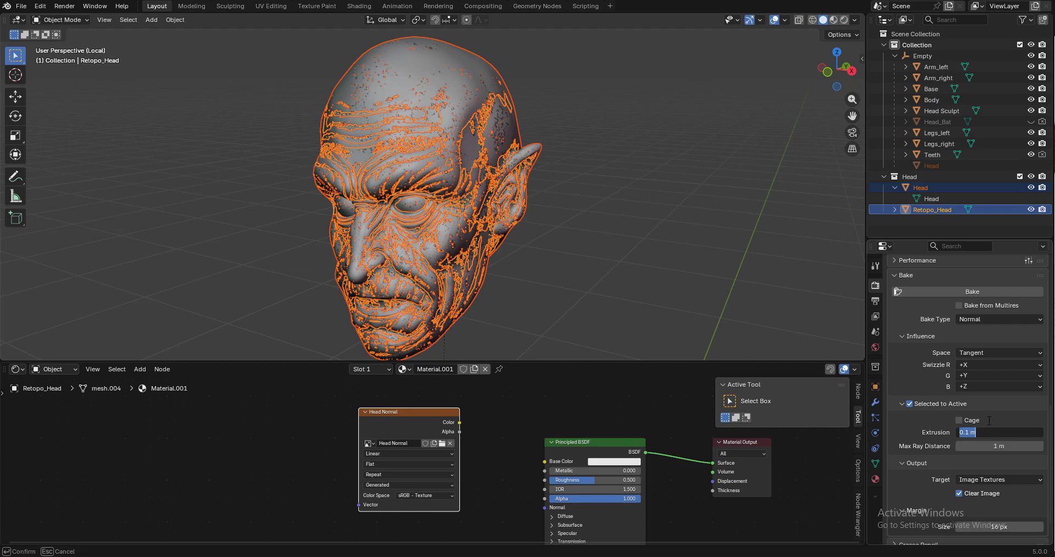
{"action": "left_click", "coordinate": [808, 150]}
{"action": "scroll", "coordinate": [522, 176], "scroll_direction": "up", "scroll_amount": 8}
{"action": "middle_click_drag", "start_coordinate": [553, 171], "coordinate": [521, 225]}
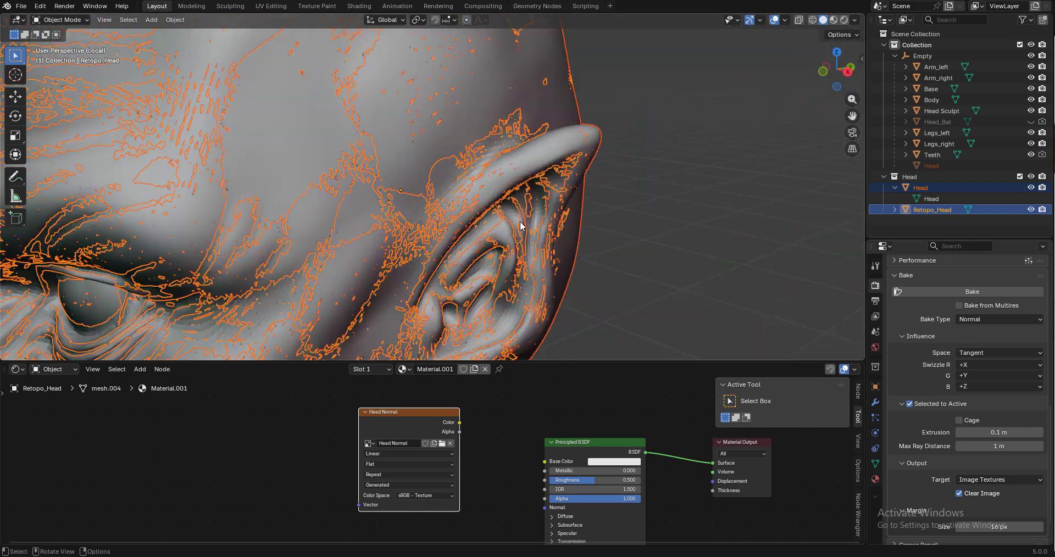
{"action": "scroll", "coordinate": [521, 226], "scroll_direction": "down", "scroll_amount": 8}
{"action": "left_click", "coordinate": [999, 432]}
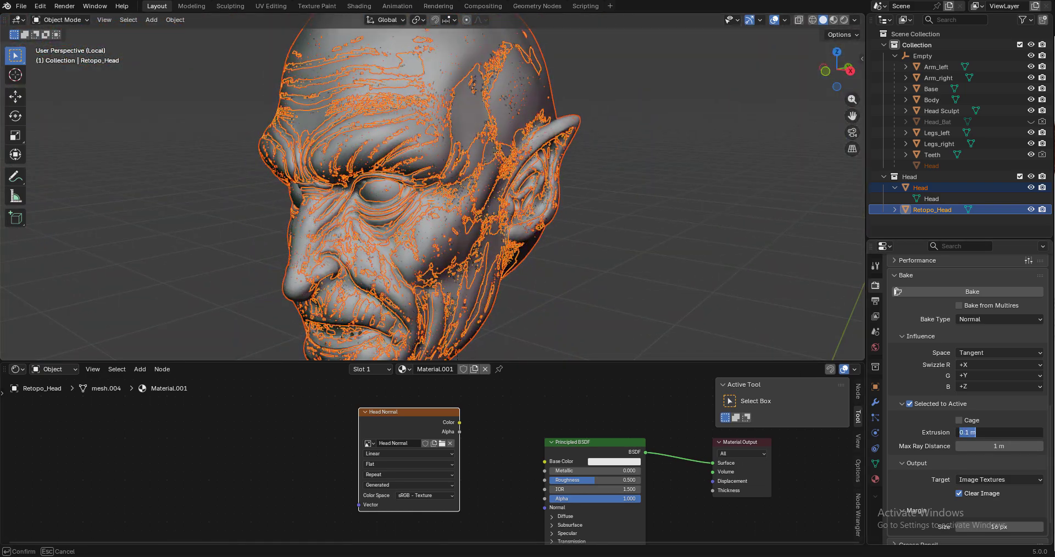
{"action": "type", "text": "0.03"}
{"action": "key", "text": "Return"}
- Try to bake the normal map from Head onto Retopo_Head
{"action": "scroll", "coordinate": [949, 428], "scroll_direction": "down", "scroll_amount": 3}
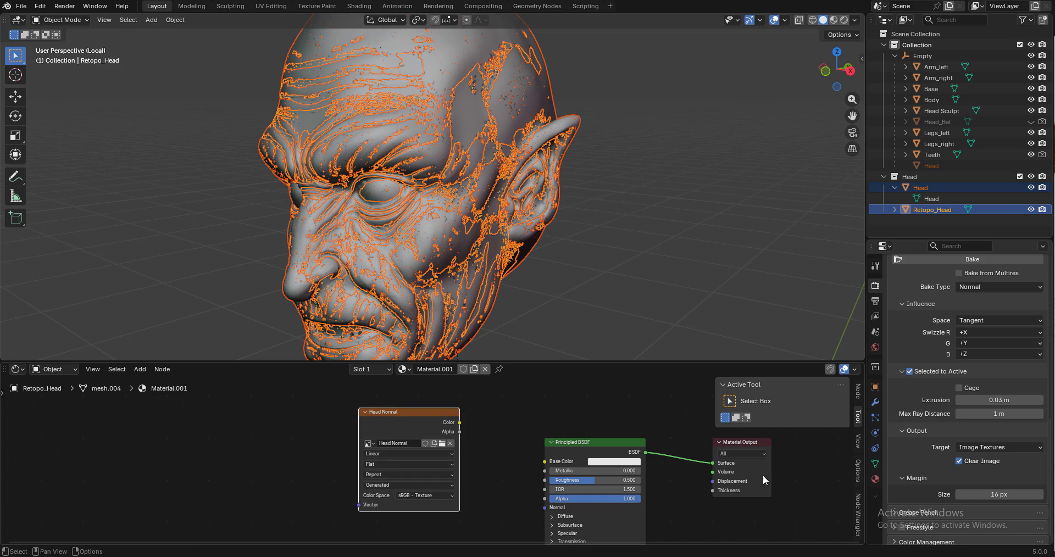
{"action": "scroll", "coordinate": [956, 418], "scroll_direction": "down", "scroll_amount": 1}
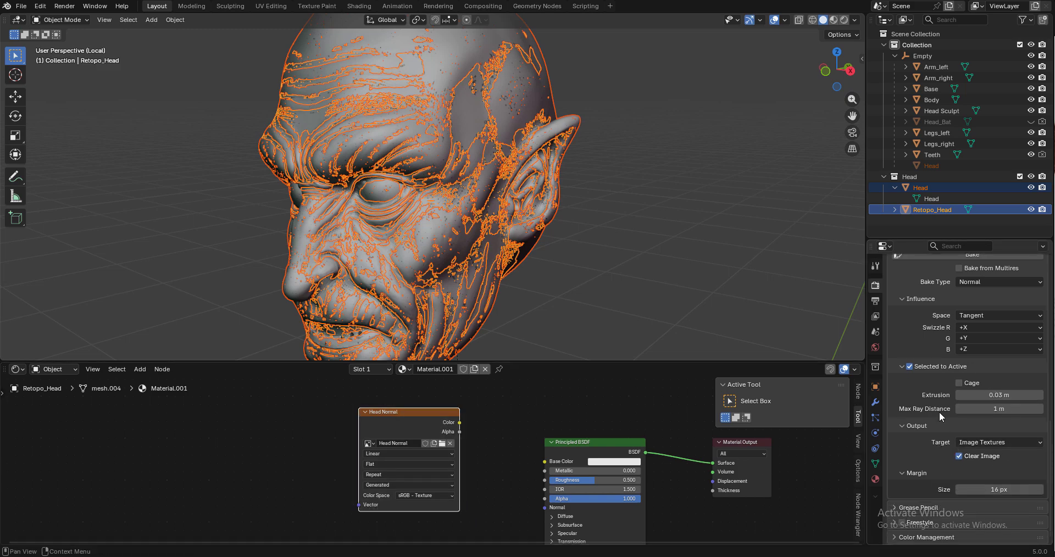
{"action": "scroll", "coordinate": [955, 421], "scroll_direction": "up", "scroll_amount": 4}
{"action": "left_click", "coordinate": [971, 306]}
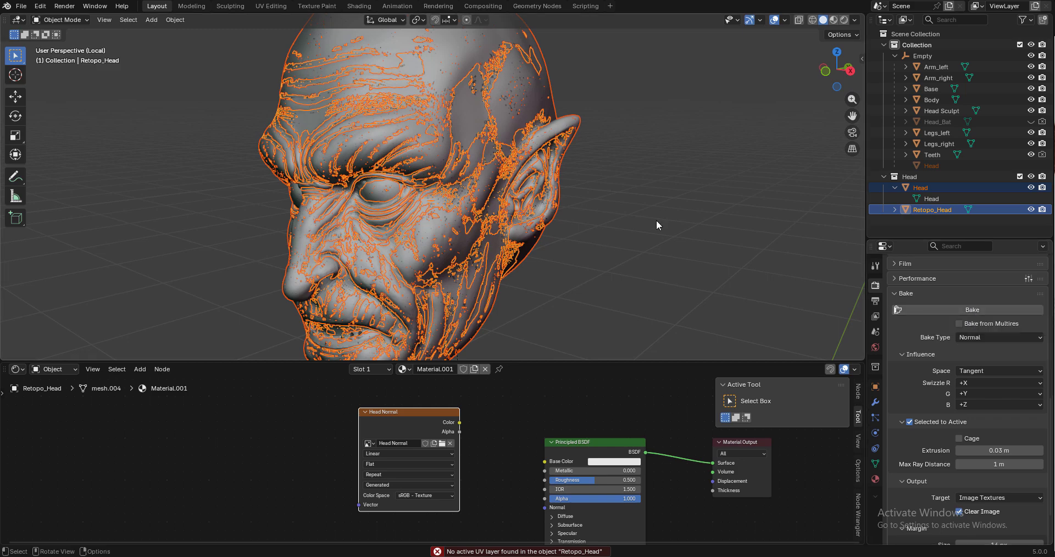
- Select only Retopo_Head and isolate it in local view
{"action": "left_click", "coordinate": [912, 210]}
{"action": "key", "text": "KP_Divide"}
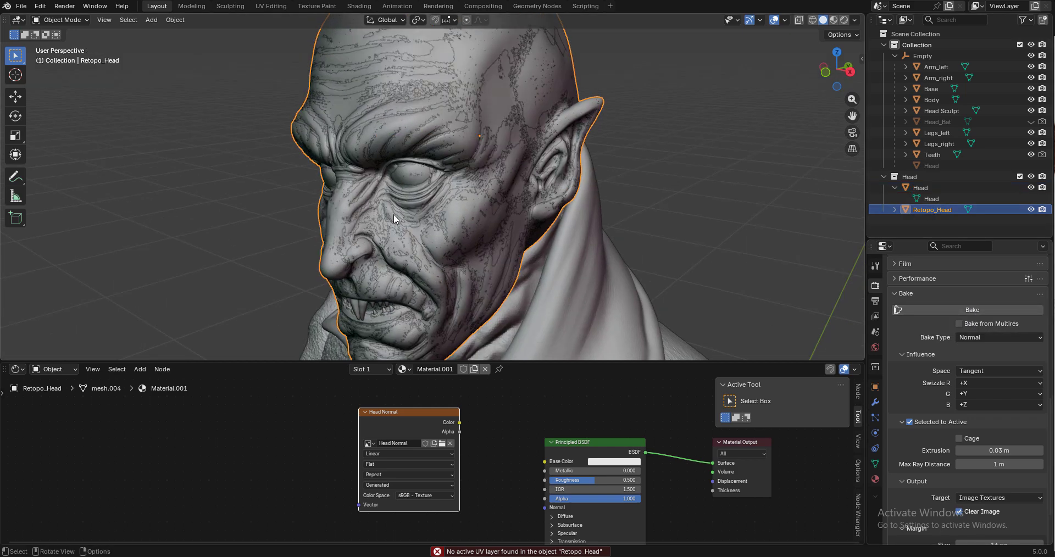
{"action": "key", "text": "KP_Divide"}
{"action": "middle_click_drag", "start_coordinate": [433, 217], "coordinate": [460, 204]}
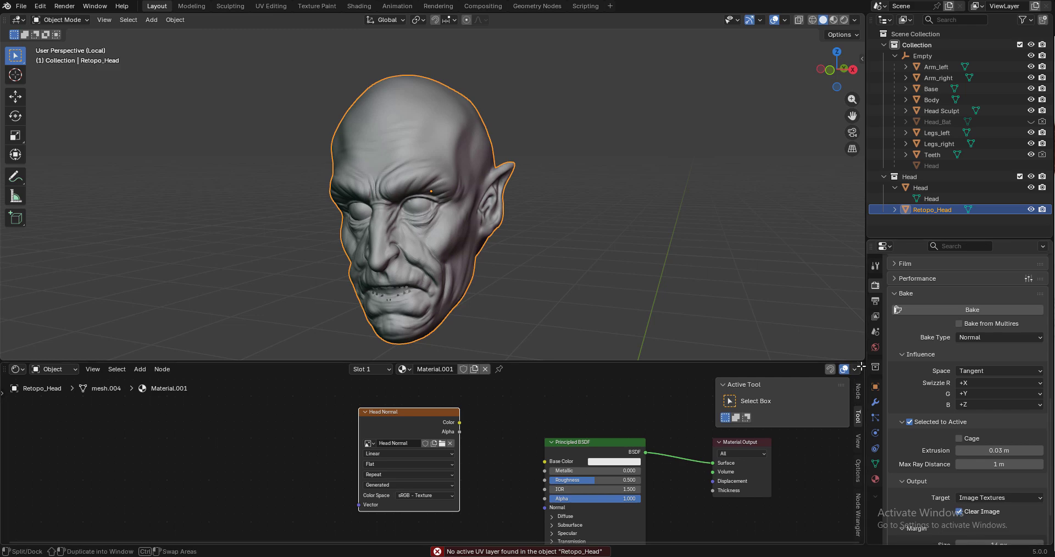
- Split the shader editor area, put Retopo_Head into Edit Mode, and switch the new area to the UV Editor
{"action": "left_click_drag", "start_coordinate": [860, 366], "coordinate": [575, 370]}
{"action": "key", "text": "Tab"}
{"action": "middle_click_drag", "start_coordinate": [467, 239], "coordinate": [466, 224], "text": "shift"}
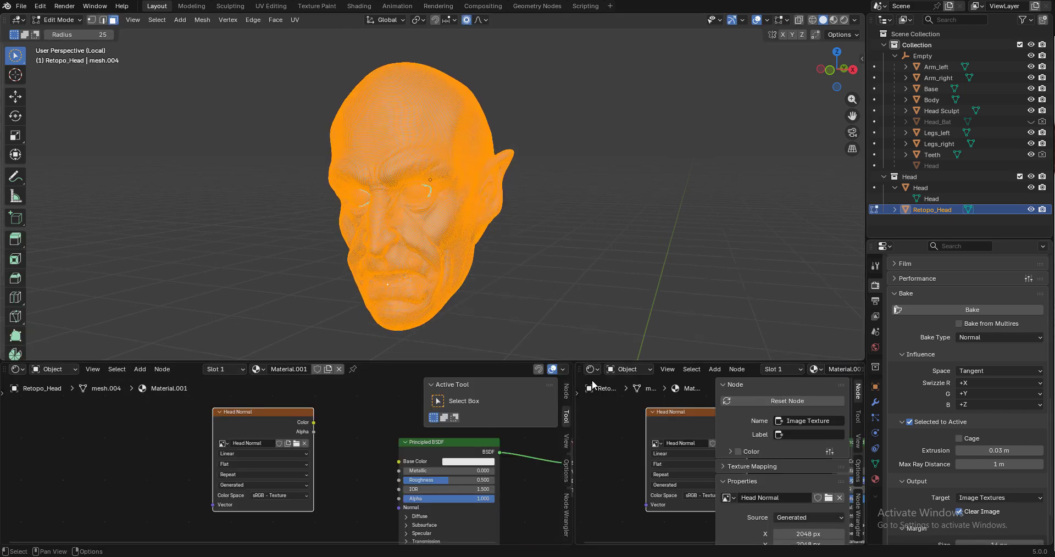
{"action": "left_click", "coordinate": [591, 369]}
{"action": "left_click", "coordinate": [615, 423]}
- Unwrap the whole Retopo_Head mesh with Smart UV Project and return to Object Mode
{"action": "scroll", "coordinate": [440, 229], "scroll_direction": "up", "scroll_amount": 2}
{"action": "key", "text": "u"}
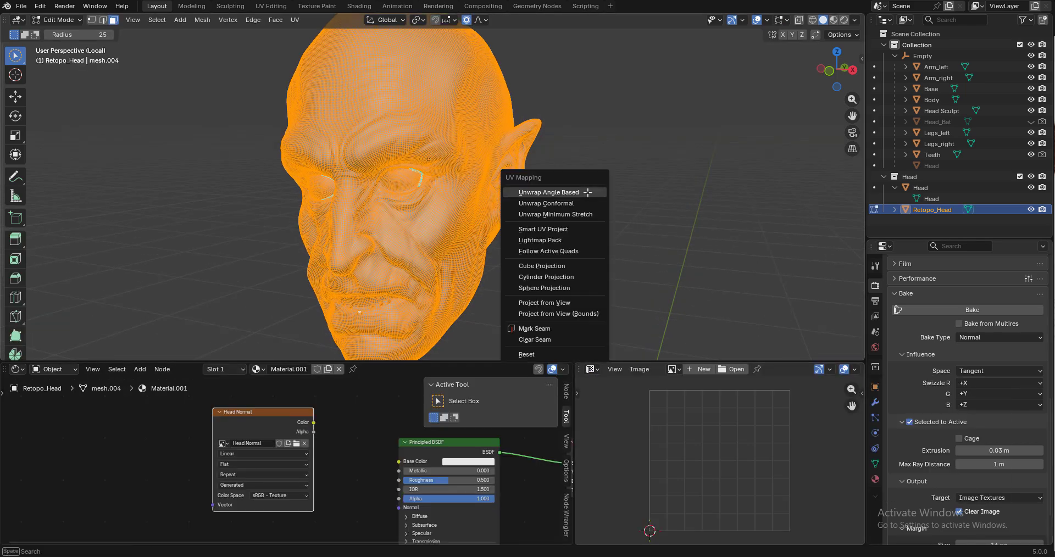
{"action": "left_click", "coordinate": [566, 229]}
{"action": "left_click", "coordinate": [616, 278]}
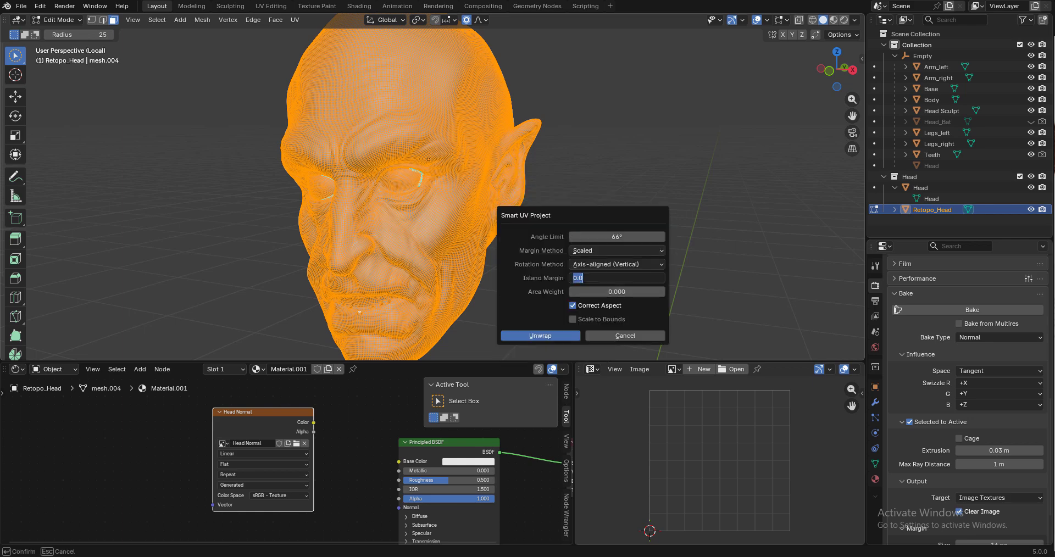
{"action": "key", "text": "Return"}
{"action": "left_click", "coordinate": [546, 336]}
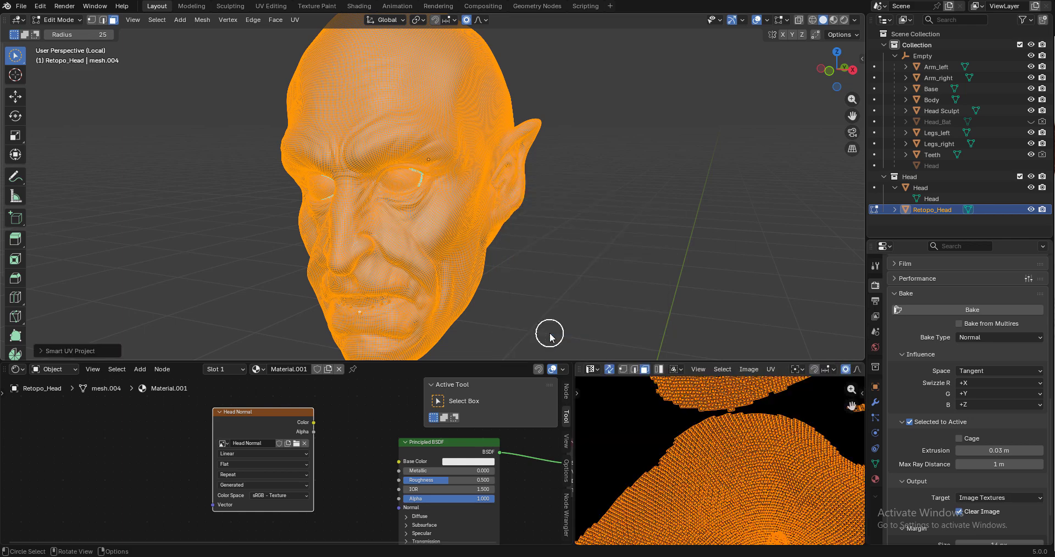
{"action": "scroll", "coordinate": [705, 460], "scroll_direction": "down", "scroll_amount": 5}
{"action": "middle_click_drag", "start_coordinate": [705, 460], "coordinate": [705, 471]}
{"action": "key", "text": "Tab"}
{"action": "middle_click_drag", "start_coordinate": [543, 222], "coordinate": [547, 201], "text": "shift"}
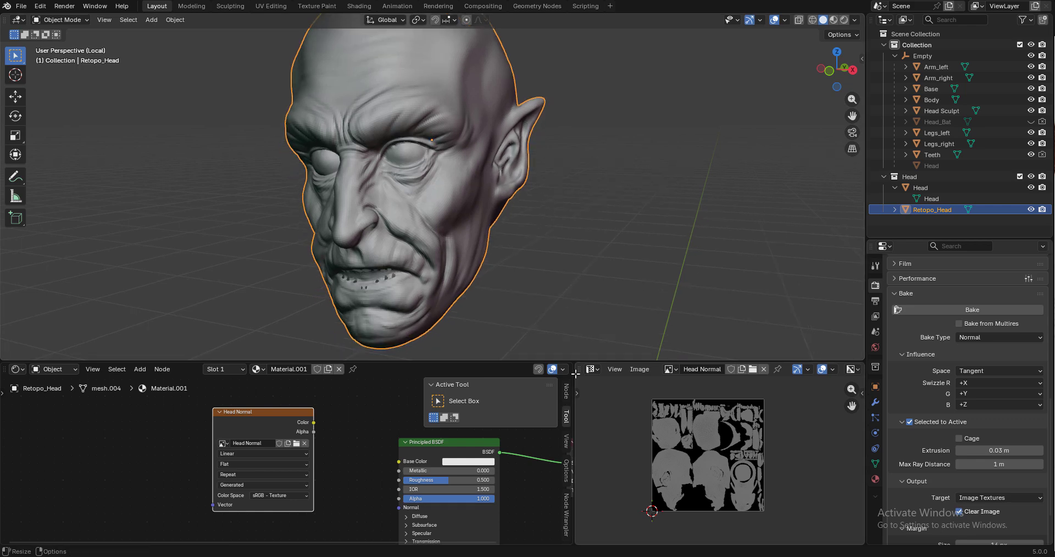
- Merge the UV Editor area back into the shader editor
{"action": "right_click", "coordinate": [574, 374]}
{"action": "left_click", "coordinate": [535, 419]}
{"action": "middle_click_drag", "start_coordinate": [653, 421], "coordinate": [597, 408]}
{"action": "middle_click_drag", "start_coordinate": [538, 239], "coordinate": [538, 255], "text": "shift"}
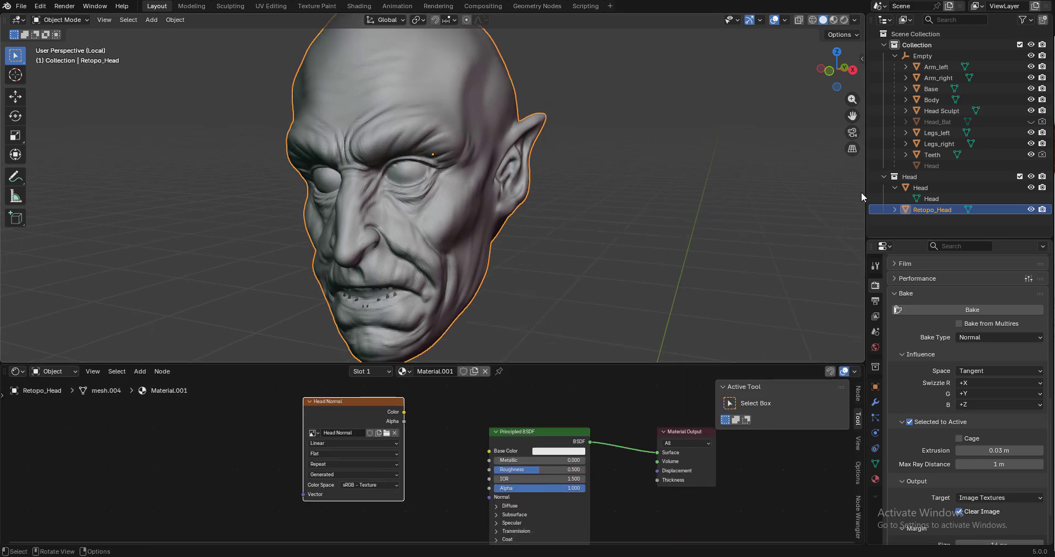
- Isolate Head and Retopo_Head together in local view, then select Head with Retopo_Head as the active object
{"action": "key", "text": "slash"}
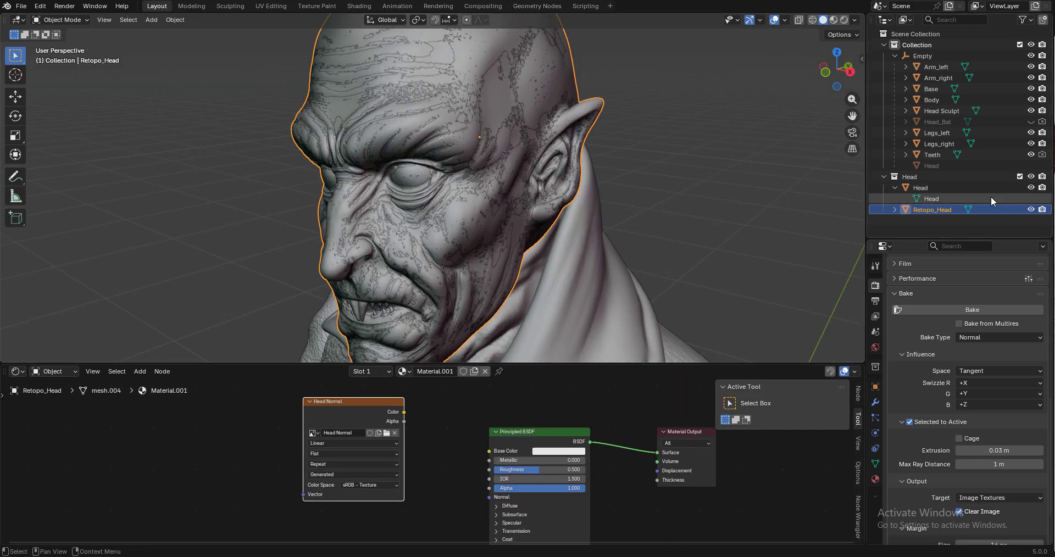
{"action": "left_click", "coordinate": [909, 190], "text": "shift"}
{"action": "key", "text": "slash"}
{"action": "left_click", "coordinate": [917, 188]}
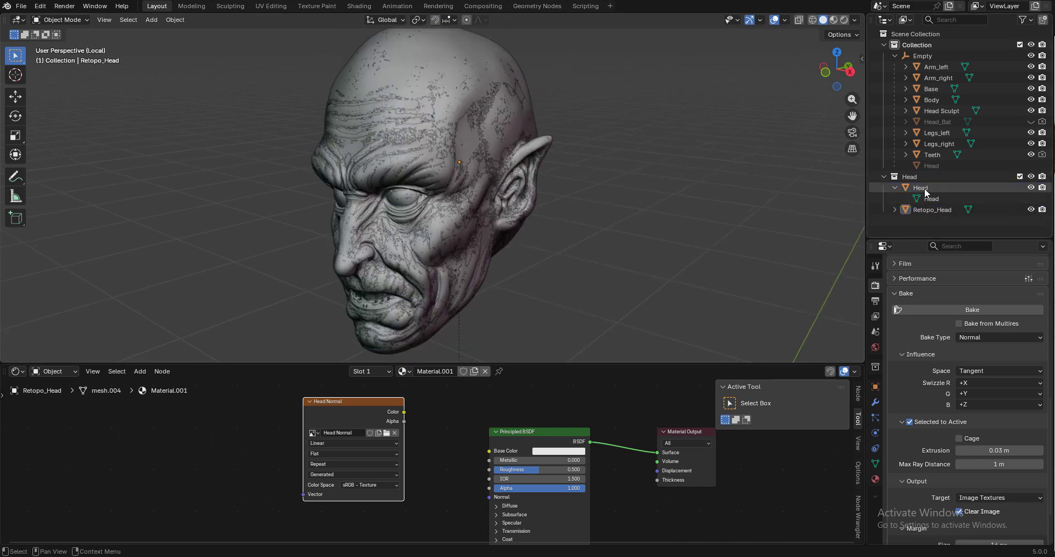
{"action": "left_click", "coordinate": [895, 189]}
{"action": "left_click", "coordinate": [921, 198], "text": "ctrl"}
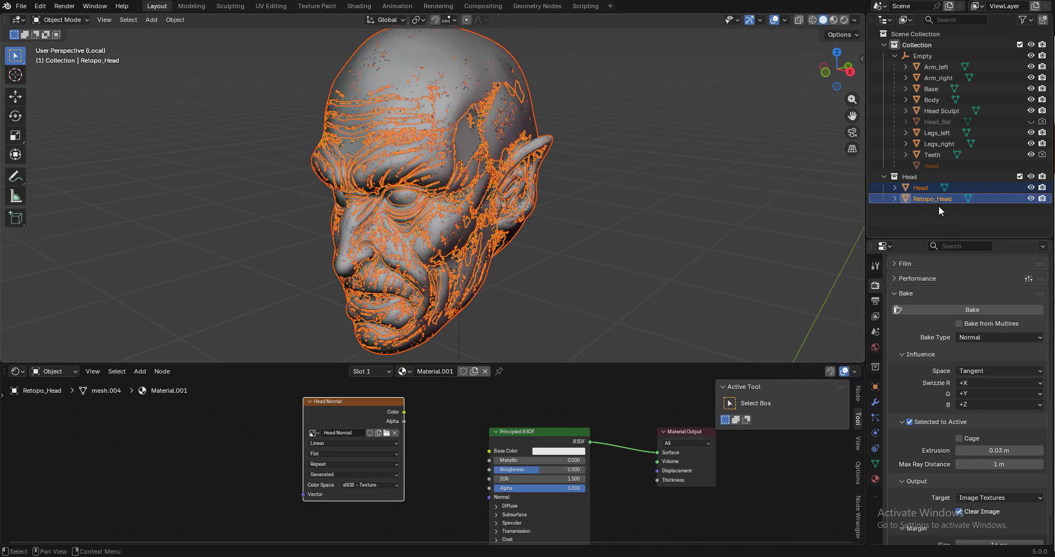
- Set the color space of the Head Normal texture node to Raw
{"action": "left_click_drag", "start_coordinate": [249, 381], "coordinate": [415, 509]}
{"action": "left_click_drag", "start_coordinate": [441, 390], "coordinate": [507, 456]}
{"action": "left_click", "coordinate": [363, 493]}
{"action": "left_click", "coordinate": [365, 485]}
{"action": "left_click", "coordinate": [368, 437]}
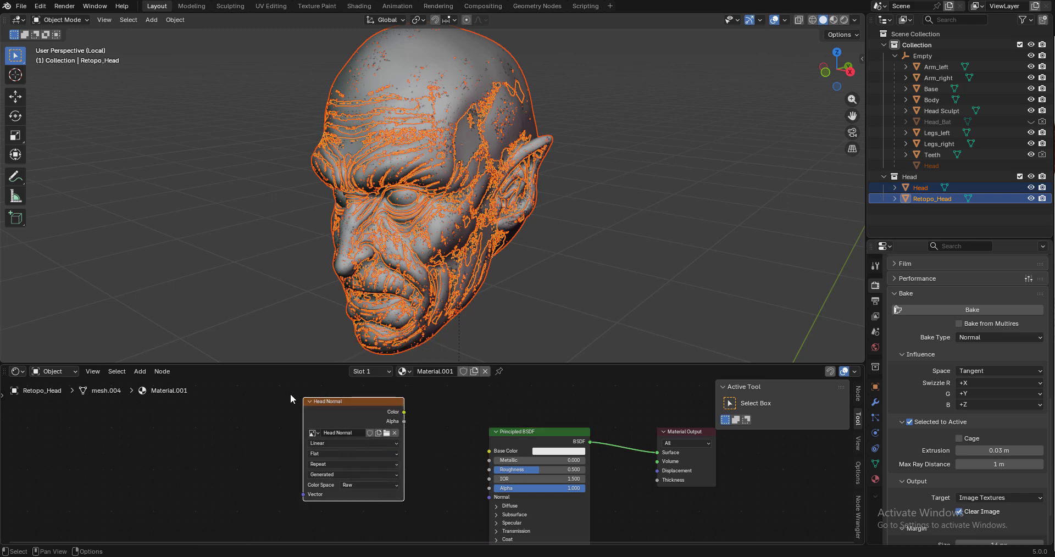
- Bake the normal map from Head onto Retopo_Head with the Head Normal texture node selected
{"action": "left_click_drag", "start_coordinate": [289, 383], "coordinate": [425, 521]}
{"action": "scroll", "coordinate": [926, 431], "scroll_direction": "down", "scroll_amount": 2}
{"action": "scroll", "coordinate": [964, 404], "scroll_direction": "up", "scroll_amount": 2}
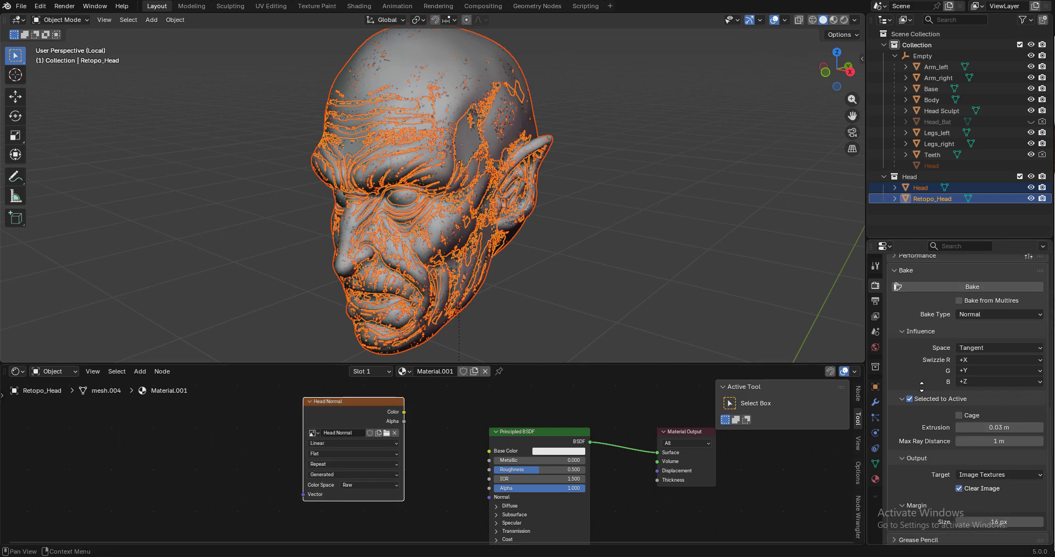
{"action": "left_click", "coordinate": [967, 300]}
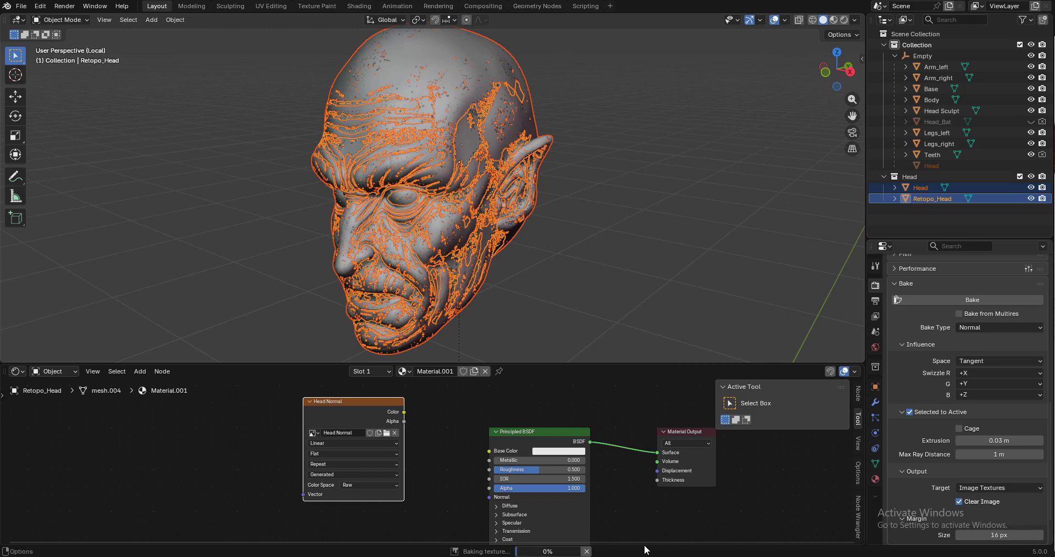
- Hide the Head object and preview the Head Normal texture on Retopo_Head in Material Preview shading
{"action": "left_click", "coordinate": [987, 211]}
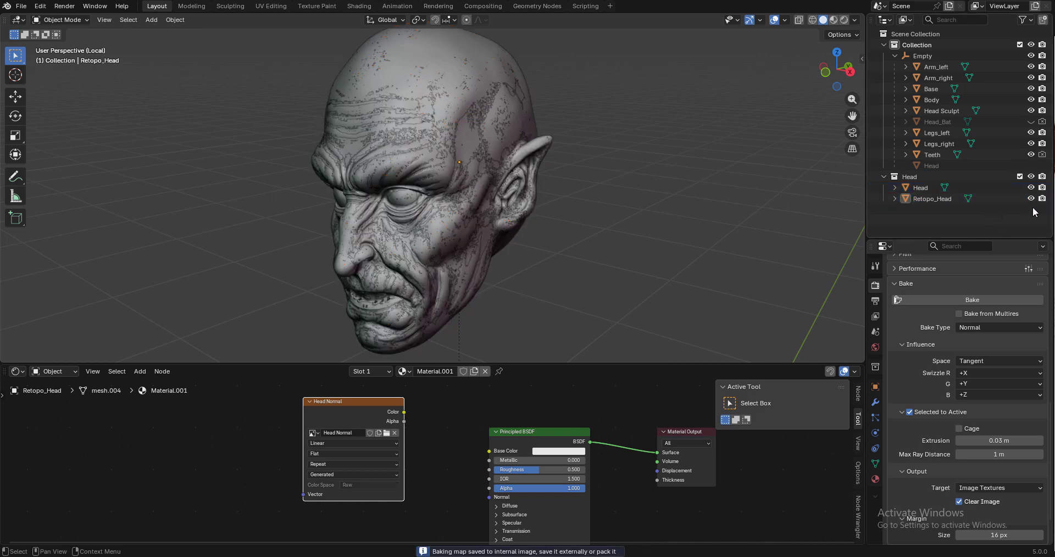
{"action": "left_click", "coordinate": [1030, 187]}
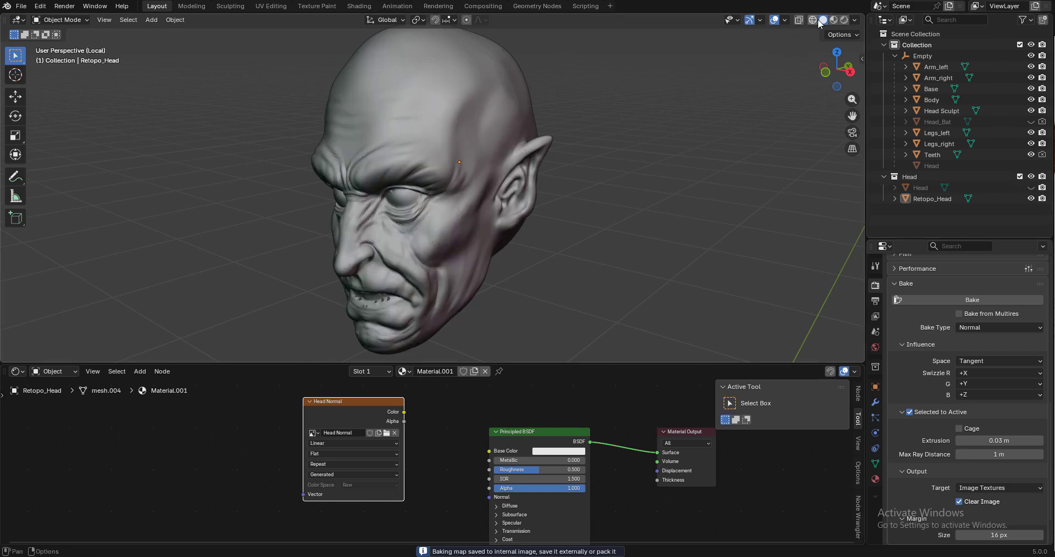
{"action": "left_click", "coordinate": [832, 19]}
{"action": "left_click", "coordinate": [367, 410], "text": "ctrl+shift"}
{"action": "middle_click_drag", "start_coordinate": [481, 216], "coordinate": [452, 186]}
{"action": "scroll", "coordinate": [400, 202], "scroll_direction": "up", "scroll_amount": 2}
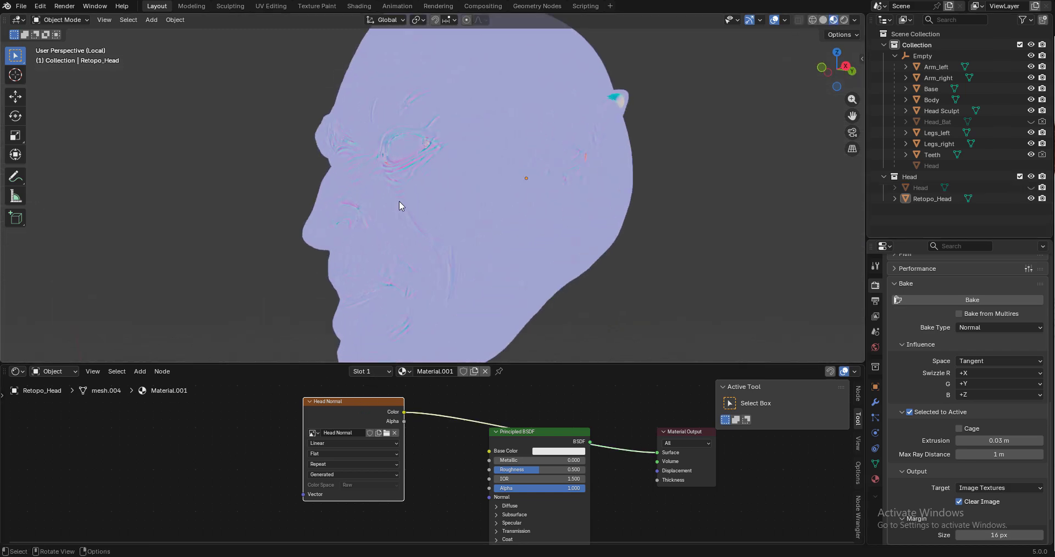
{"action": "middle_click_drag", "start_coordinate": [399, 206], "coordinate": [420, 248]}
- Display the Head Normal image in the Image Editor, inspect it maximized, and enlarge the editor area
{"action": "left_click", "coordinate": [15, 371]}
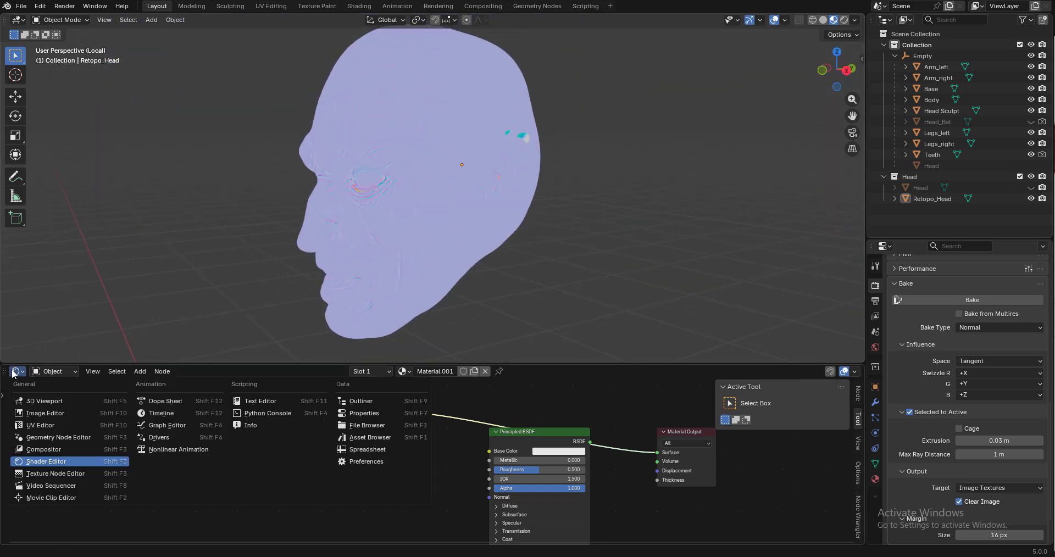
{"action": "left_click", "coordinate": [42, 414]}
{"action": "left_click", "coordinate": [384, 371]}
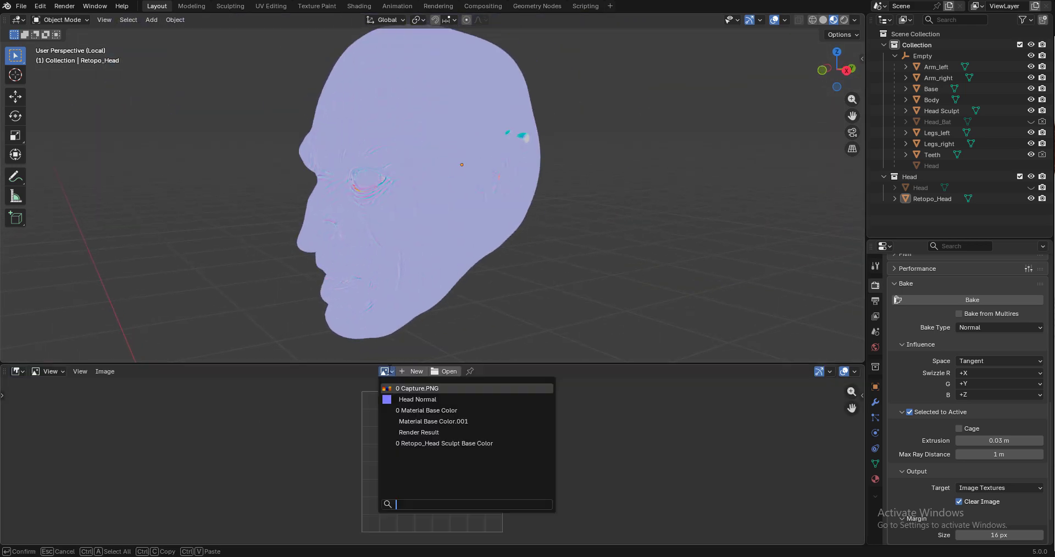
{"action": "left_click", "coordinate": [418, 400]}
{"action": "key", "text": "ctrl+space"}
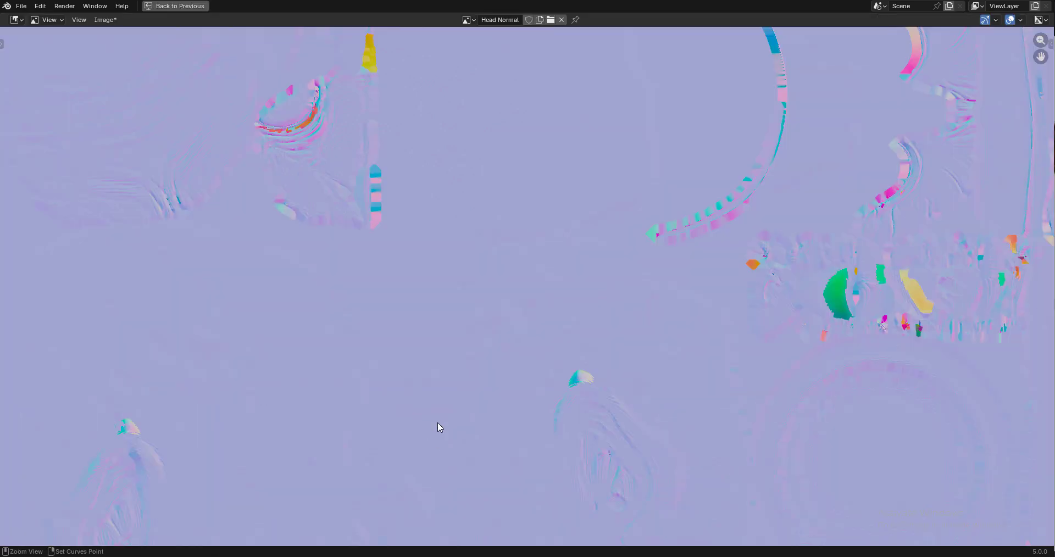
{"action": "scroll", "coordinate": [438, 423], "scroll_direction": "down", "scroll_amount": 5}
{"action": "middle_click_drag", "start_coordinate": [476, 386], "coordinate": [529, 325]}
{"action": "key", "text": "ctrl+space"}
{"action": "left_click_drag", "start_coordinate": [473, 365], "coordinate": [475, 282]}
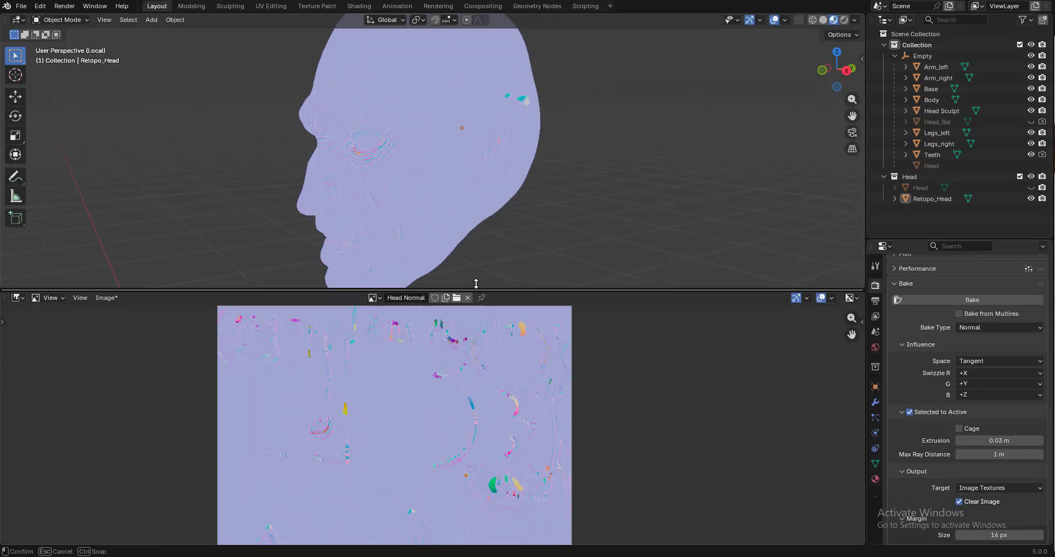
{"action": "scroll", "coordinate": [473, 445], "scroll_direction": "down", "scroll_amount": 2}
- Save the baked image as Head Normal.png
{"action": "left_click", "coordinate": [106, 288]}
{"action": "left_click", "coordinate": [143, 411]}
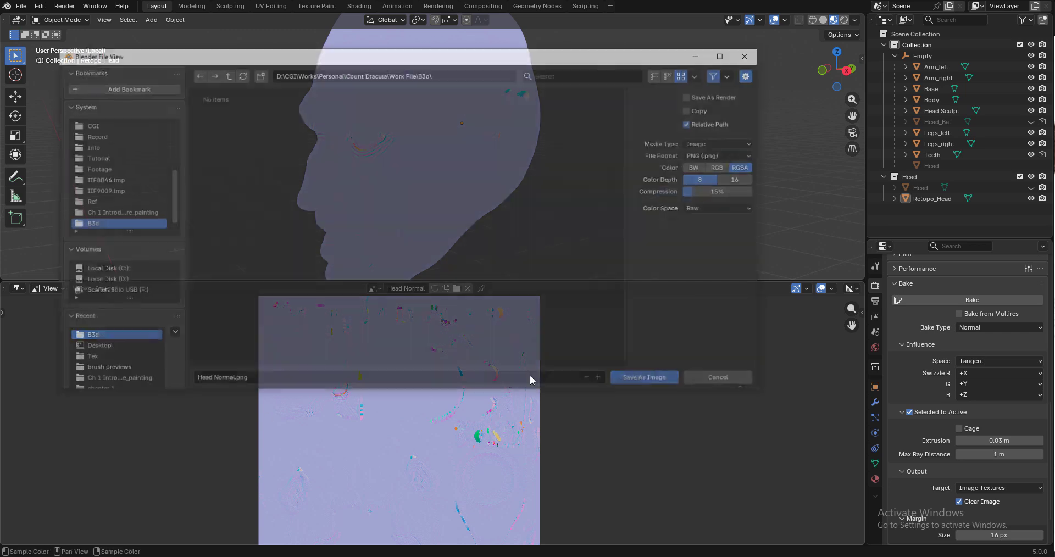
{"action": "left_click", "coordinate": [648, 380]}
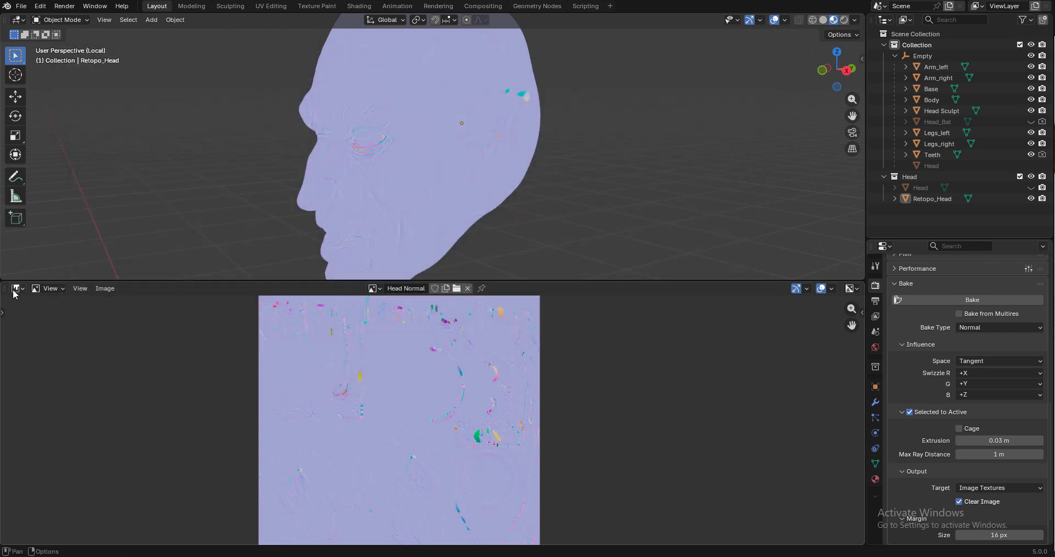
- Delete the Head Normal texture node in the shader editor and reconnect the Principled BSDF to the Material Output's Surface
{"action": "key", "text": "shift+F3"}
{"action": "key", "text": "x"}
{"action": "scroll", "coordinate": [419, 436], "scroll_direction": "up", "scroll_amount": 2}
{"action": "middle_click_drag", "start_coordinate": [419, 436], "coordinate": [431, 384]}
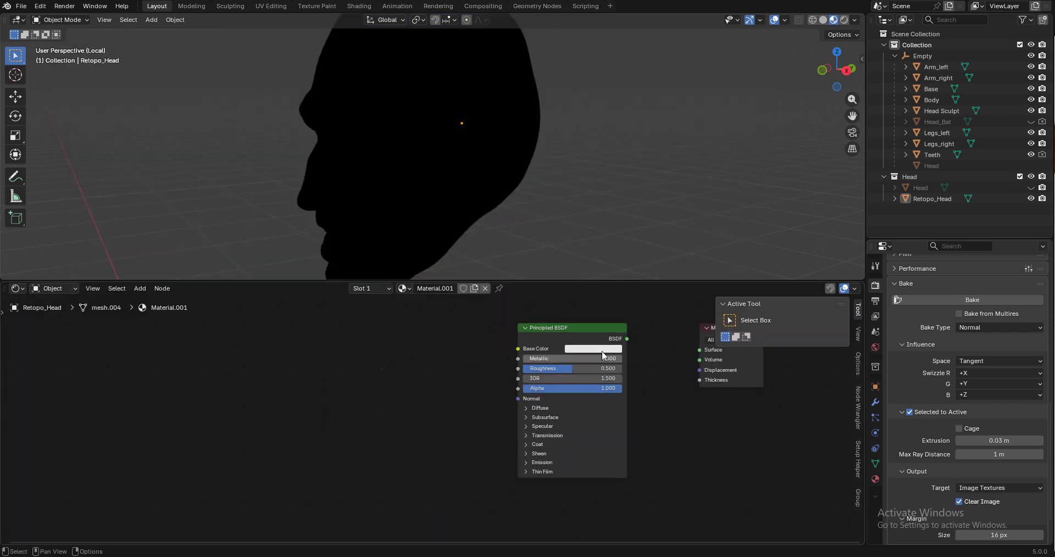
{"action": "left_click_drag", "start_coordinate": [626, 339], "coordinate": [699, 350]}
{"action": "middle_click_drag", "start_coordinate": [395, 242], "coordinate": [430, 272]}
{"action": "left_click_drag", "start_coordinate": [430, 280], "coordinate": [429, 361]}
- Add an Image Texture node, load Head Normal.png from the Desktop, and place it well before the Principled BSDF
{"action": "key", "text": "shift+a"}
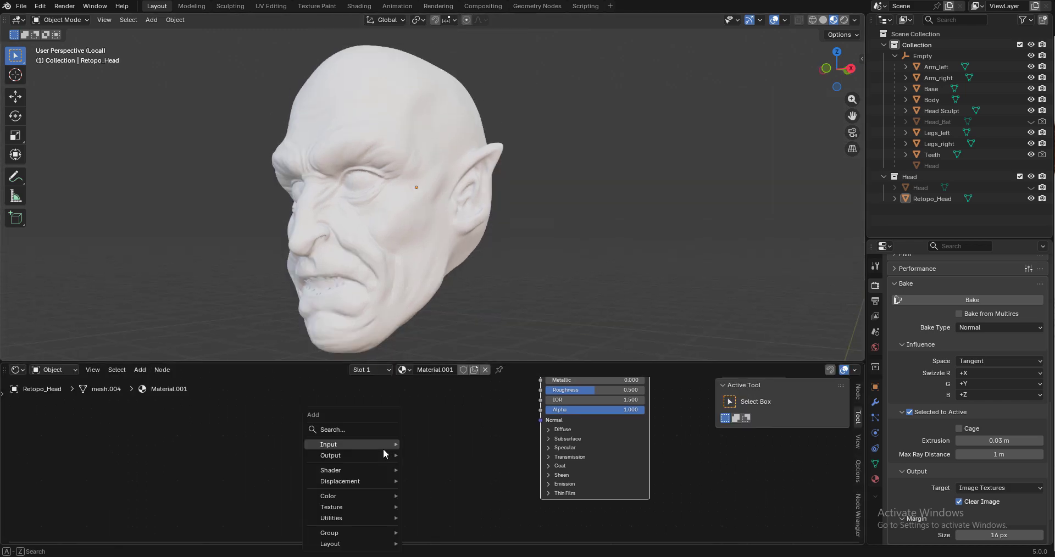
{"action": "type", "text": "image"}
{"action": "key", "text": "Return"}
{"action": "left_click", "coordinate": [407, 446]}
{"action": "left_click", "coordinate": [407, 447]}
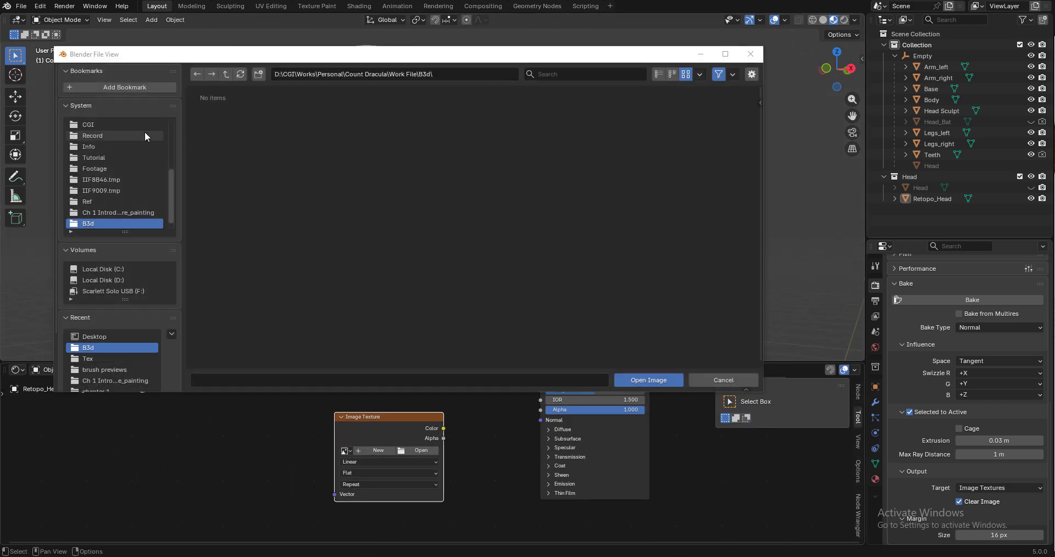
{"action": "left_click", "coordinate": [144, 132]}
{"action": "double_click", "coordinate": [614, 117]}
{"action": "scroll", "coordinate": [413, 477], "scroll_direction": "up", "scroll_amount": 1}
{"action": "middle_click_drag", "start_coordinate": [395, 512], "coordinate": [415, 498]}
{"action": "scroll", "coordinate": [396, 473], "scroll_direction": "down", "scroll_amount": 1}
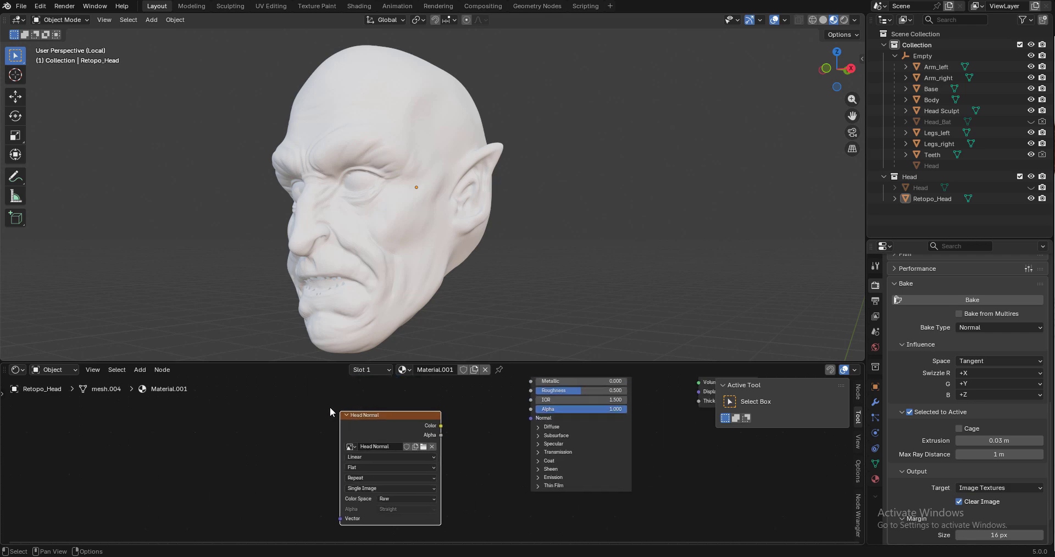
{"action": "key", "text": "g"}
{"action": "left_click", "coordinate": [218, 409]}
- Add a Normal Map node and connect its Normal output to the Principled BSDF's Normal input
{"action": "key", "text": "shift+a"}
{"action": "type", "text": "normal"}
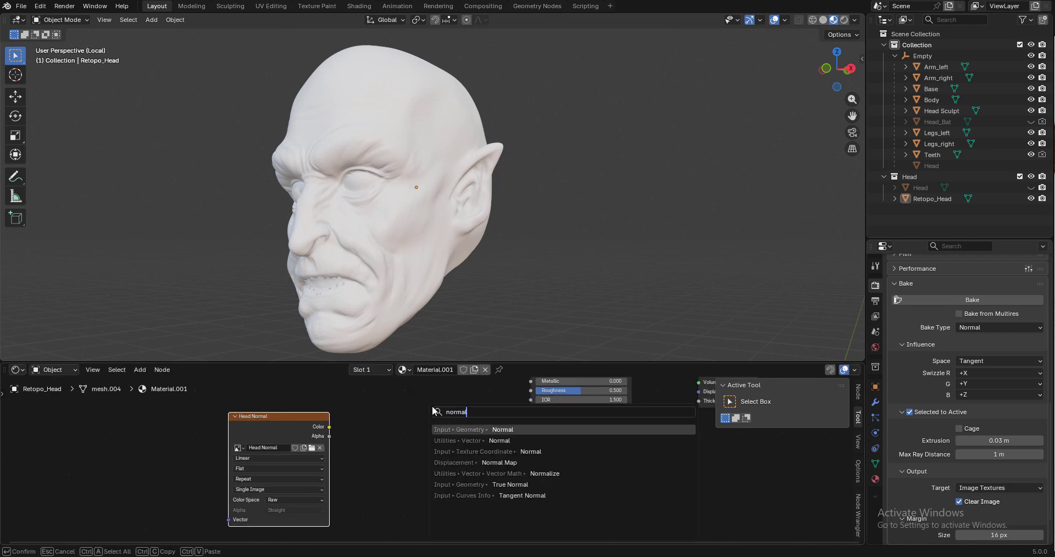
{"action": "key", "text": "Down"}
{"action": "key", "text": "Down"}
{"action": "key", "text": "Down"}
{"action": "key", "text": "Return"}
{"action": "left_click", "coordinate": [434, 420]}
{"action": "scroll", "coordinate": [324, 437], "scroll_direction": "up", "scroll_amount": 1}
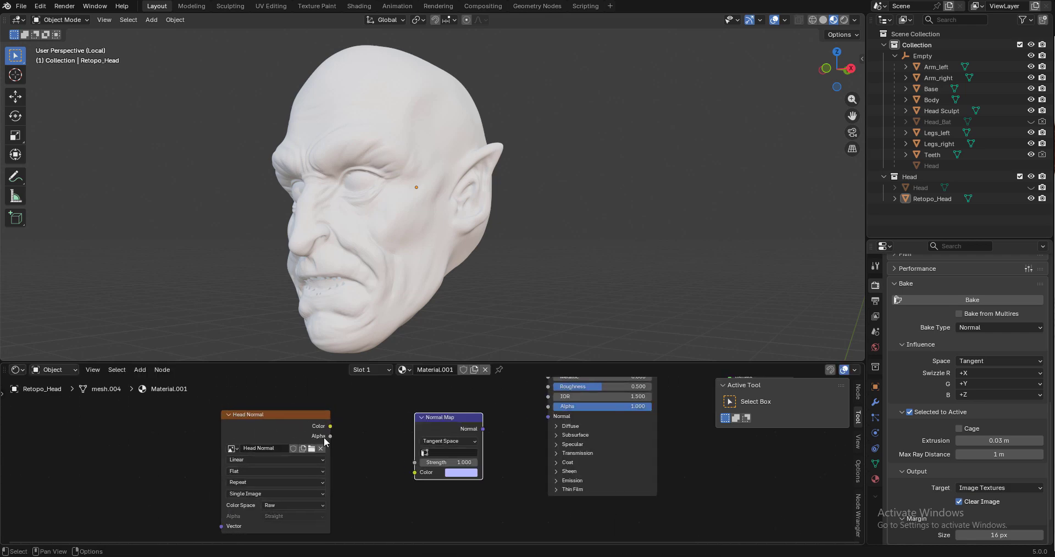
{"action": "left_click_drag", "start_coordinate": [482, 428], "coordinate": [548, 416]}
- Shade Retopo_Head auto smooth and connect the Head Normal texture's Color to the Normal Map node's Color input
{"action": "left_click_drag", "start_coordinate": [385, 363], "coordinate": [384, 393]}
{"action": "scroll", "coordinate": [383, 282], "scroll_direction": "up", "scroll_amount": 2}
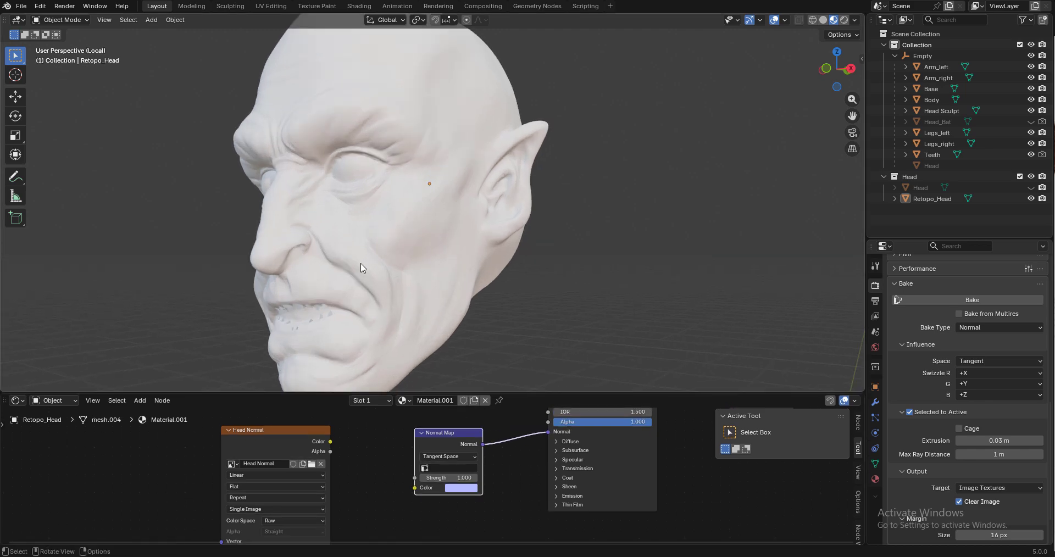
{"action": "scroll", "coordinate": [382, 283], "scroll_direction": "down", "scroll_amount": 1}
{"action": "right_click", "coordinate": [382, 255]}
{"action": "left_click", "coordinate": [382, 255]}
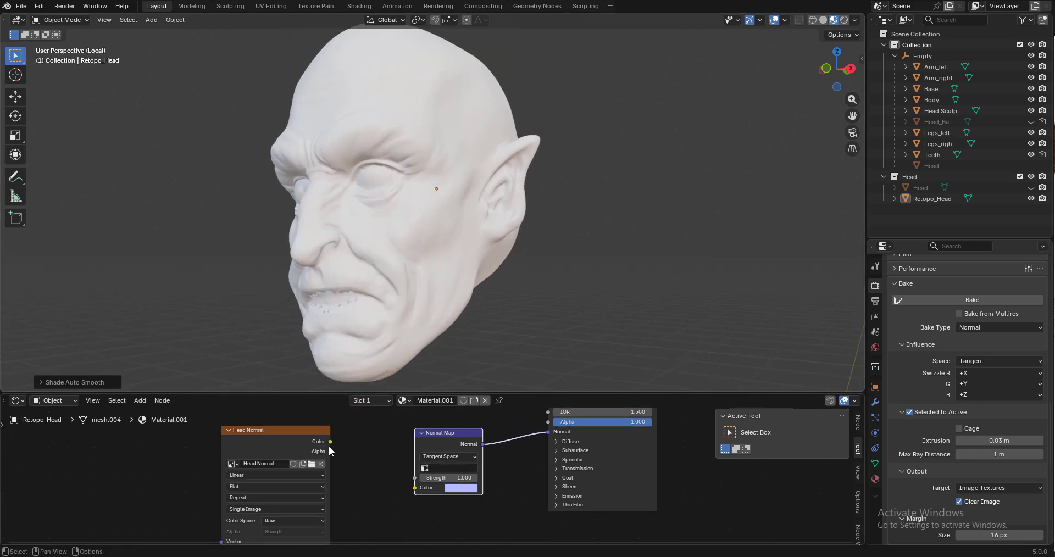
{"action": "left_click_drag", "start_coordinate": [330, 442], "coordinate": [414, 488]}
- Toggle muting of the Normal Map node to compare the head with and without the baked detail
{"action": "middle_click_drag", "start_coordinate": [347, 190], "coordinate": [367, 182]}
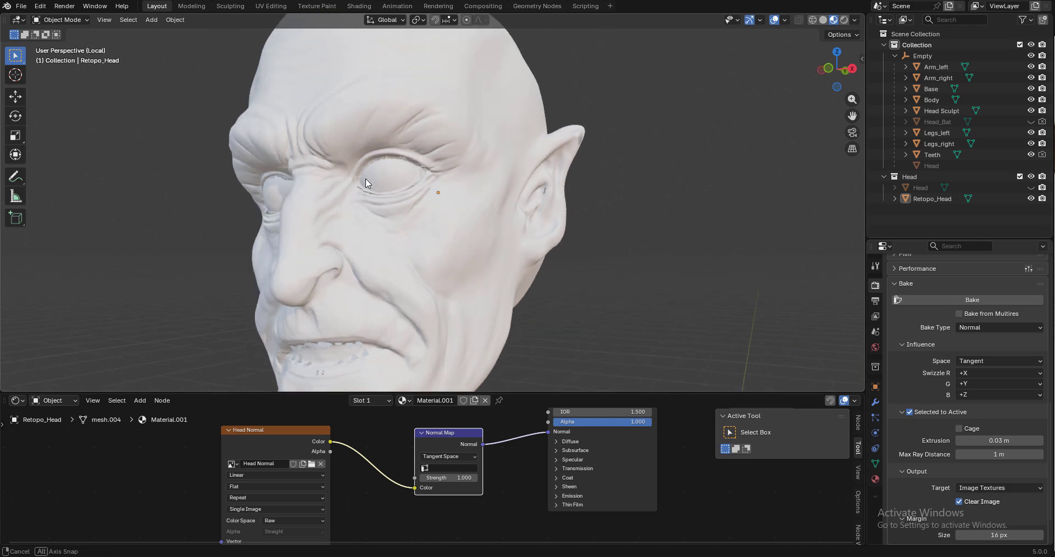
{"action": "left_click_drag", "start_coordinate": [419, 392], "coordinate": [420, 450]}
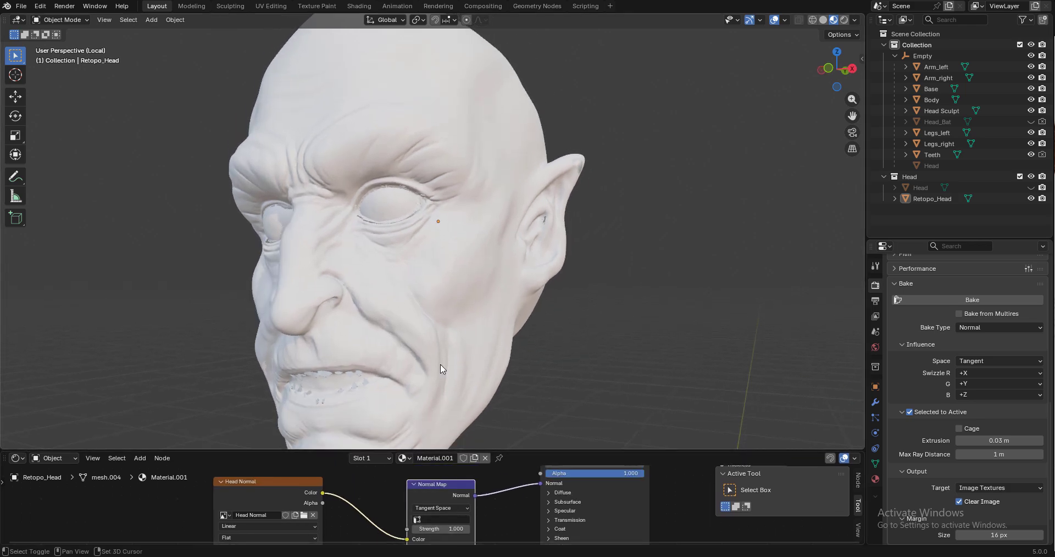
{"action": "key", "text": "m"}
{"action": "key", "text": "m"}
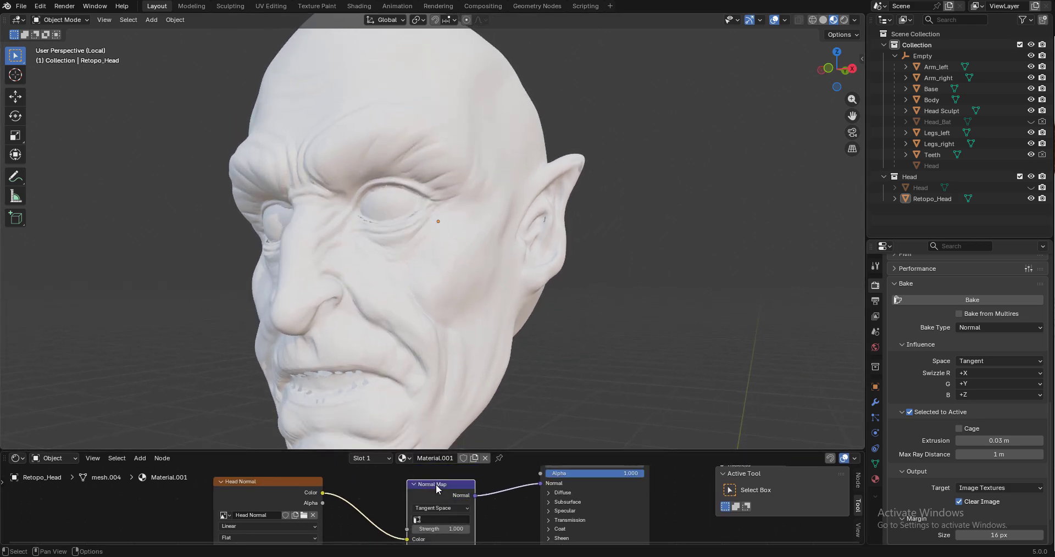
{"action": "key", "text": "m"}
{"action": "key", "text": "m"}
{"action": "key", "text": "m"}
{"action": "key", "text": "m"}
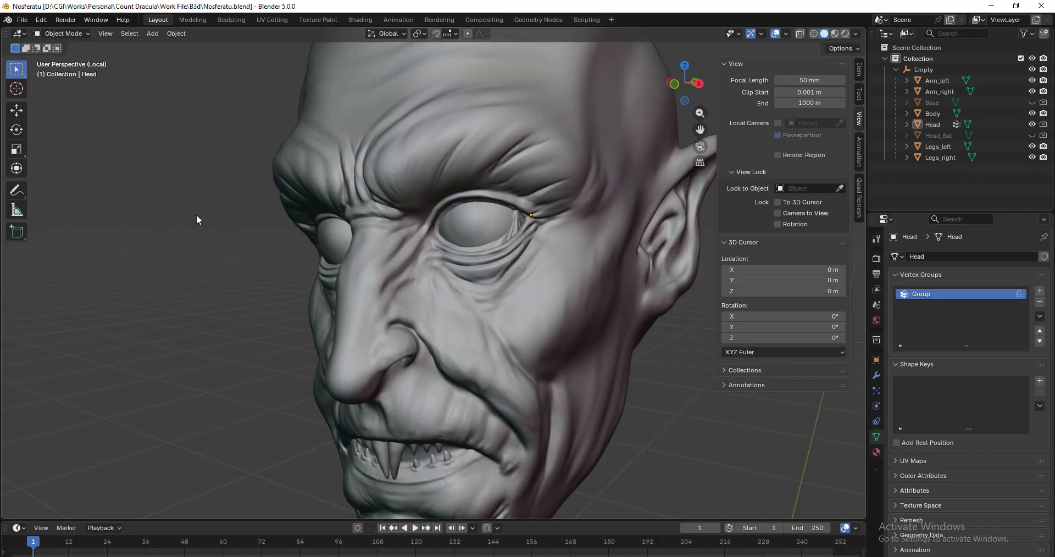
- Examine the eye opening and surrounding eyelids of the original Head sculpt up close
{"action": "scroll", "coordinate": [515, 235], "scroll_direction": "up", "scroll_amount": 5}
{"action": "middle_click_drag", "start_coordinate": [515, 235], "coordinate": [431, 307]}
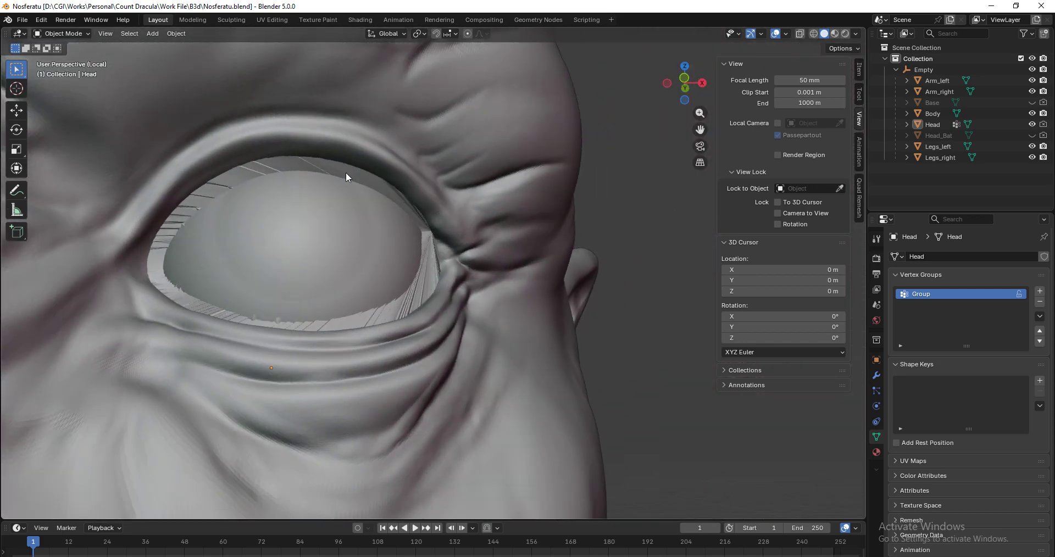
{"action": "scroll", "coordinate": [400, 216], "scroll_direction": "down", "scroll_amount": 5}
{"action": "scroll", "coordinate": [345, 285], "scroll_direction": "up", "scroll_amount": 4}
{"action": "mouse_move", "coordinate": [272, 258]}
{"action": "middle_mouse_down", "text": "shift"}
{"action": "mouse_move", "coordinate": [378, 305]}
{"action": "mouse_move", "coordinate": [334, 230]}
{"action": "mouse_move", "coordinate": [266, 318]}
{"action": "mouse_move", "coordinate": [301, 369]}
{"action": "mouse_move", "coordinate": [303, 347]}
{"action": "mouse_move", "coordinate": [360, 348]}
{"action": "mouse_move", "coordinate": [309, 362]}
{"action": "mouse_move", "coordinate": [370, 353]}
{"action": "mouse_move", "coordinate": [459, 197]}
{"action": "middle_mouse_up", "text": "shift"}
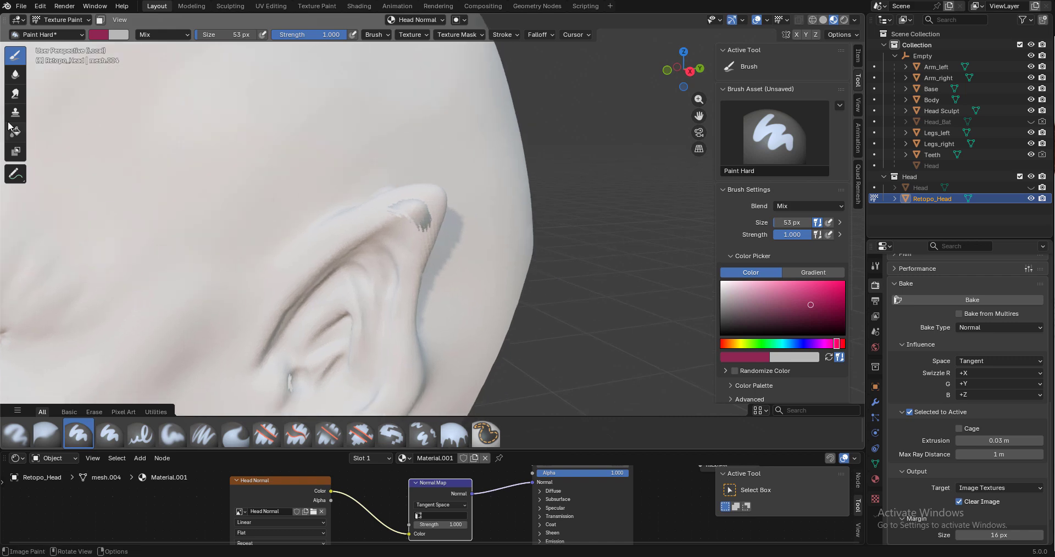
- Use the Clone brush in Texture Paint to cover the artifact patch near the tip of the ear
{"action": "left_click", "coordinate": [16, 113]}
{"action": "scroll", "coordinate": [403, 213], "scroll_direction": "up", "scroll_amount": 3}
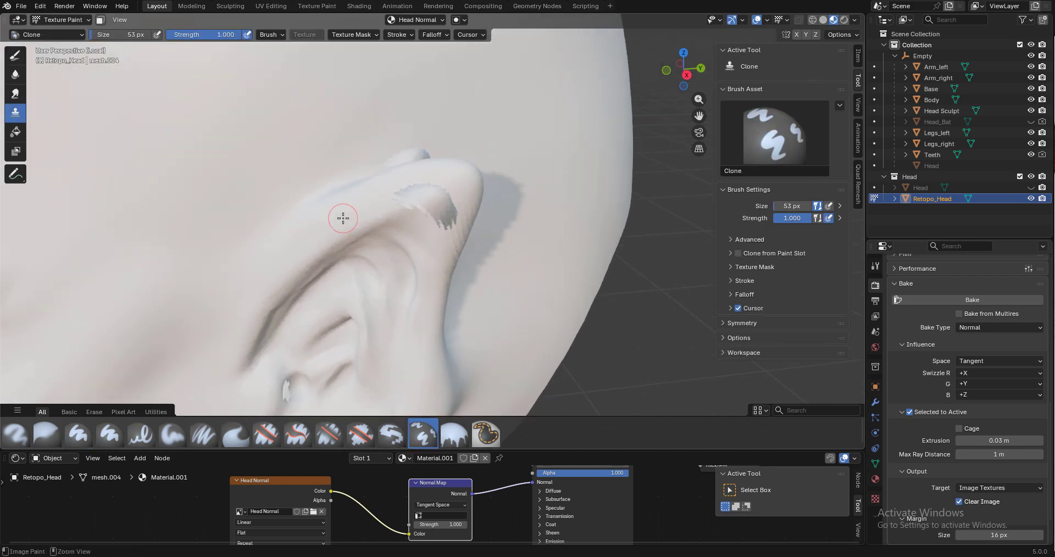
{"action": "mouse_move", "coordinate": [428, 195]}
{"action": "middle_mouse_down"}
{"action": "mouse_move", "coordinate": [430, 233]}
{"action": "mouse_move", "coordinate": [405, 159]}
{"action": "mouse_move", "coordinate": [429, 165]}
{"action": "middle_mouse_up"}
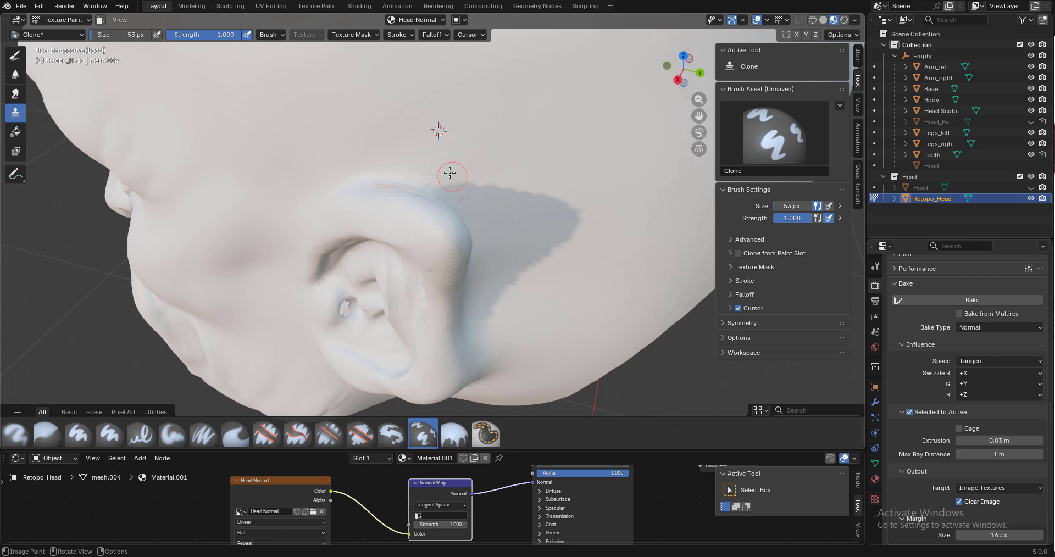
{"action": "middle_click_drag", "start_coordinate": [473, 190], "coordinate": [427, 262]}
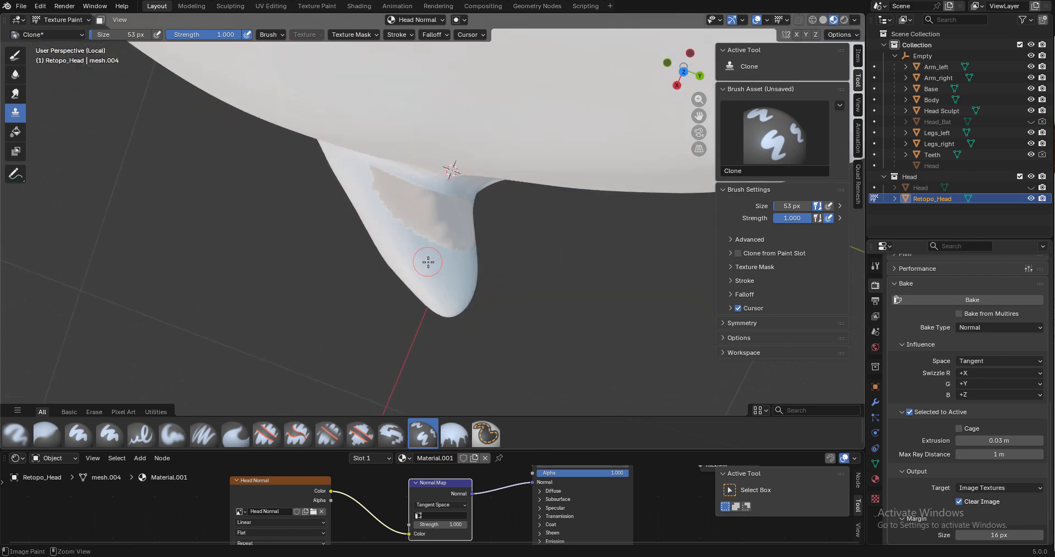
{"action": "left_click", "coordinate": [419, 196]}
- Set the Clone brush size to 77 px and clone clean areas over the remaining patches behind the ear
{"action": "key", "text": "f"}
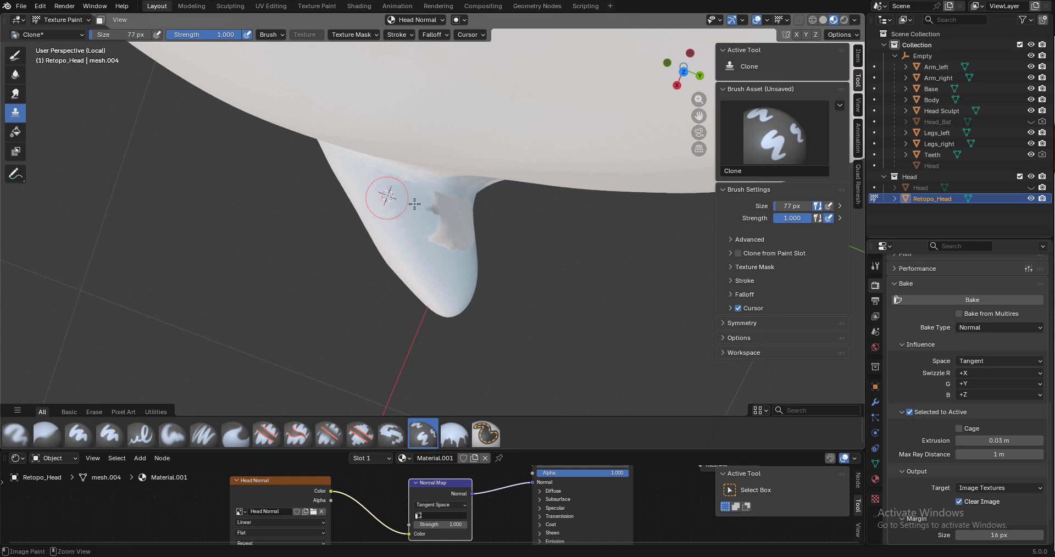
{"action": "left_click", "coordinate": [406, 198]}
{"action": "left_click", "coordinate": [439, 206]}
{"action": "mouse_move", "coordinate": [440, 209]}
{"action": "middle_mouse_down"}
{"action": "mouse_move", "coordinate": [416, 238]}
{"action": "mouse_move", "coordinate": [431, 226]}
{"action": "mouse_move", "coordinate": [469, 286]}
{"action": "middle_mouse_up"}
{"action": "left_click", "coordinate": [415, 239], "text": "ctrl"}
{"action": "left_click", "coordinate": [437, 247], "text": "ctrl"}
{"action": "left_click_drag", "start_coordinate": [454, 294], "coordinate": [469, 311]}
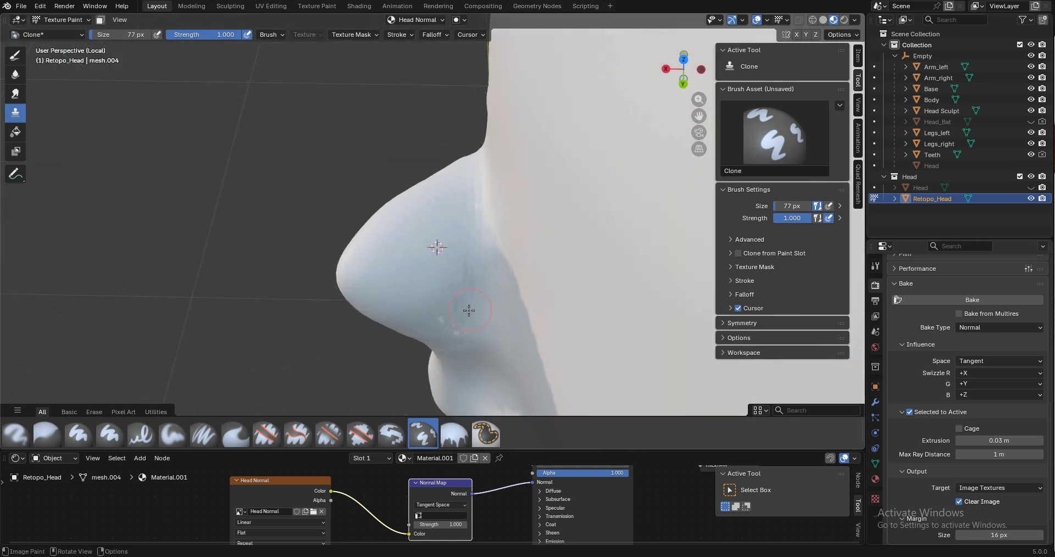
- Sample a clean area on the eye and clone it over the artifacts along the eyelid
{"action": "scroll", "coordinate": [401, 239], "scroll_direction": "down", "scroll_amount": 5}
{"action": "middle_click_drag", "start_coordinate": [400, 239], "coordinate": [473, 156]}
{"action": "scroll", "coordinate": [463, 155], "scroll_direction": "up", "scroll_amount": 5}
{"action": "mouse_move", "coordinate": [386, 296]}
{"action": "middle_mouse_down"}
{"action": "mouse_move", "coordinate": [394, 252]}
{"action": "mouse_move", "coordinate": [273, 101]}
{"action": "mouse_move", "coordinate": [367, 193]}
{"action": "mouse_move", "coordinate": [374, 181]}
{"action": "middle_mouse_up"}
{"action": "scroll", "coordinate": [407, 258], "scroll_direction": "down", "scroll_amount": 4}
{"action": "scroll", "coordinate": [273, 101], "scroll_direction": "up", "scroll_amount": 5}
{"action": "left_click", "coordinate": [377, 172], "text": "ctrl"}
{"action": "left_click_drag", "start_coordinate": [250, 170], "coordinate": [348, 236]}
- Preview the Head Normal texture directly on the head and clone clean areas over the artifacts at the eye's outer corner
{"action": "left_click", "coordinate": [297, 481], "text": "ctrl+shift"}
{"action": "middle_click_drag", "start_coordinate": [362, 217], "coordinate": [381, 258]}
{"action": "mouse_move", "coordinate": [388, 258]}
{"action": "left_mouse_down"}
{"action": "mouse_move", "coordinate": [514, 237]}
{"action": "mouse_move", "coordinate": [552, 195]}
{"action": "left_mouse_up"}
{"action": "left_click", "coordinate": [467, 193], "text": "ctrl"}
{"action": "left_click_drag", "start_coordinate": [451, 261], "coordinate": [547, 197]}
{"action": "middle_click_drag", "start_coordinate": [398, 202], "coordinate": [407, 179]}
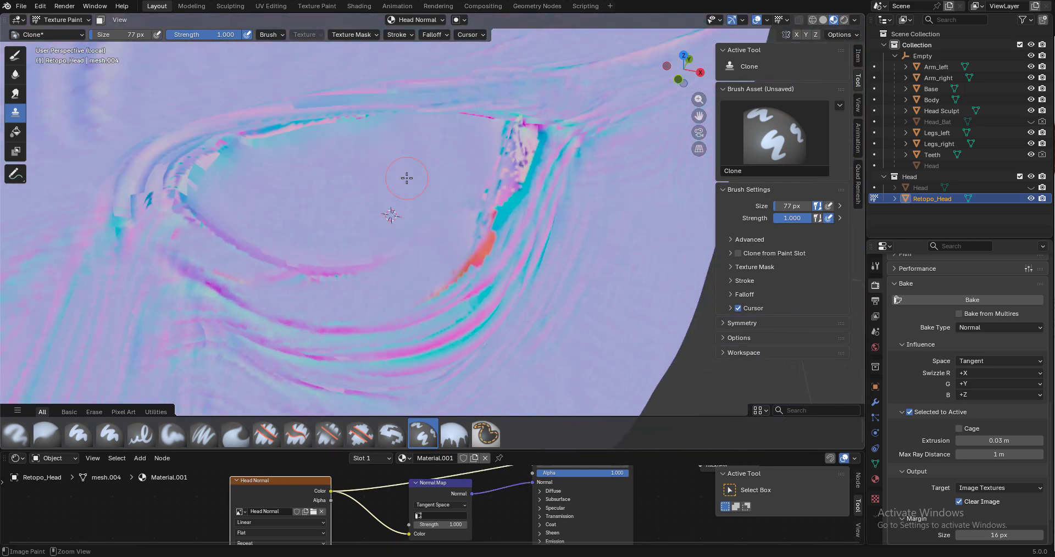
{"action": "left_click", "coordinate": [417, 185], "text": "ctrl"}
{"action": "left_click_drag", "start_coordinate": [493, 223], "coordinate": [478, 247]}
{"action": "left_click", "coordinate": [471, 156], "text": "ctrl"}
{"action": "left_click_drag", "start_coordinate": [522, 137], "coordinate": [476, 234]}
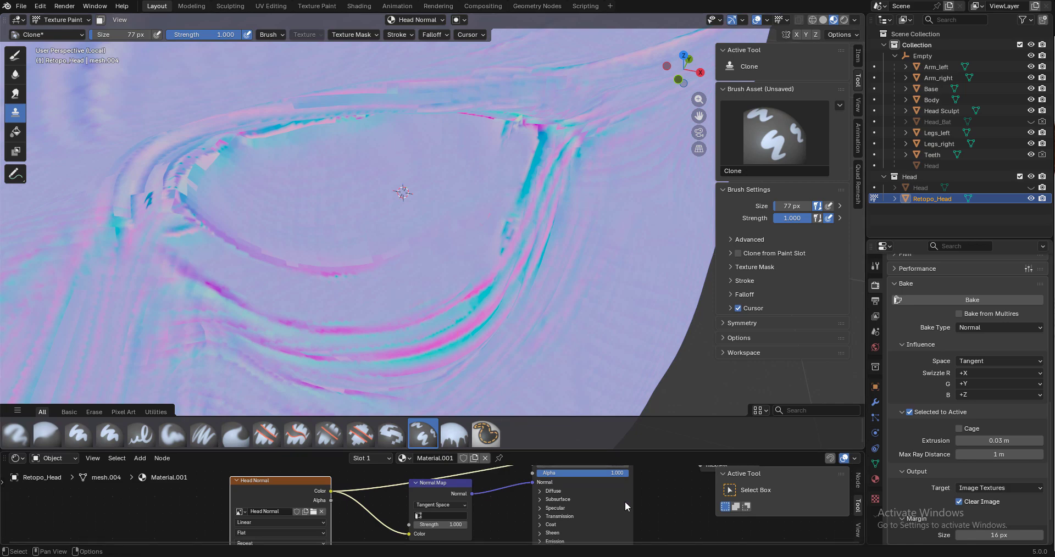
- Preview the Principled BSDF again, set the Clone brush size to 59 px, and clone along the eye's inner edge
{"action": "middle_click_drag", "start_coordinate": [625, 497], "coordinate": [591, 540]}
{"action": "left_click", "coordinate": [571, 470], "text": "ctrl+shift"}
{"action": "scroll", "coordinate": [329, 283], "scroll_direction": "down", "scroll_amount": 3}
{"action": "middle_click_drag", "start_coordinate": [323, 278], "coordinate": [304, 257]}
{"action": "scroll", "coordinate": [316, 231], "scroll_direction": "up", "scroll_amount": 1}
{"action": "key", "text": "f"}
{"action": "left_click", "coordinate": [328, 204]}
{"action": "left_click_drag", "start_coordinate": [325, 202], "coordinate": [256, 268]}
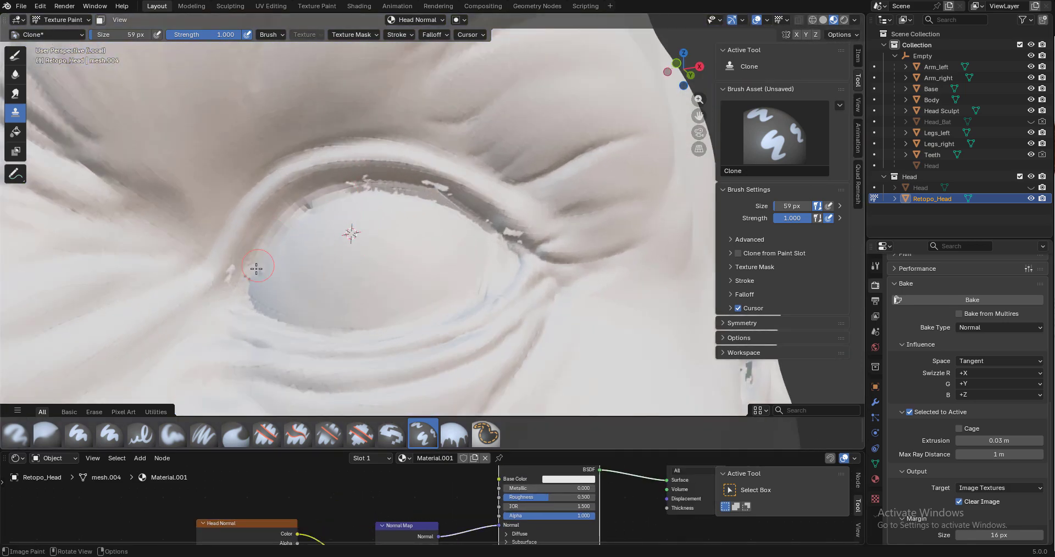
- Save the retouched image from the Image Editor over Head Normal.png on the Desktop, then return to the Shader Editor
{"action": "scroll", "coordinate": [235, 283], "scroll_direction": "down", "scroll_amount": 6}
{"action": "middle_click_drag", "start_coordinate": [234, 283], "coordinate": [361, 198], "text": "shift"}
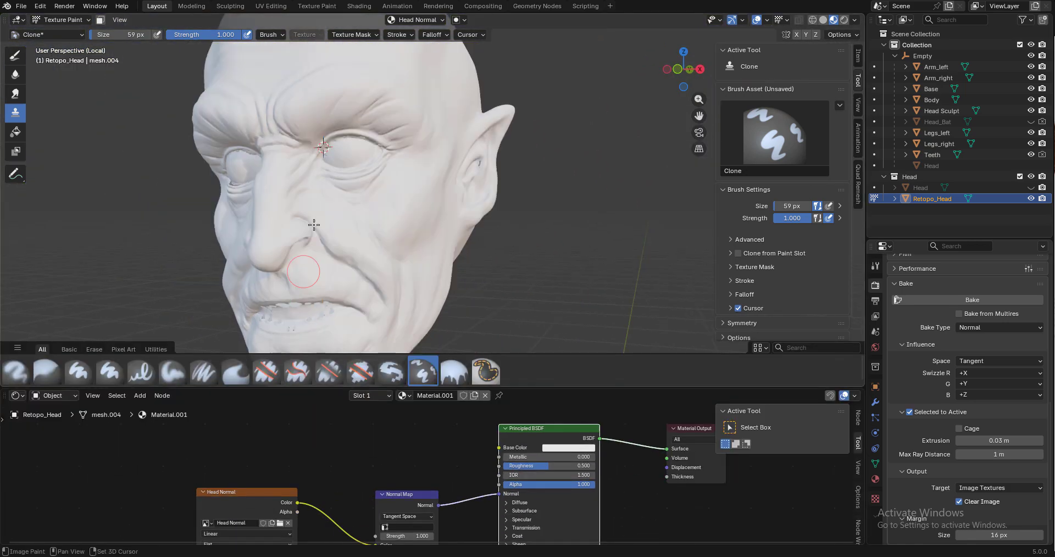
{"action": "middle_click_drag", "start_coordinate": [313, 226], "coordinate": [261, 233]}
{"action": "scroll", "coordinate": [261, 233], "scroll_direction": "up", "scroll_amount": 2}
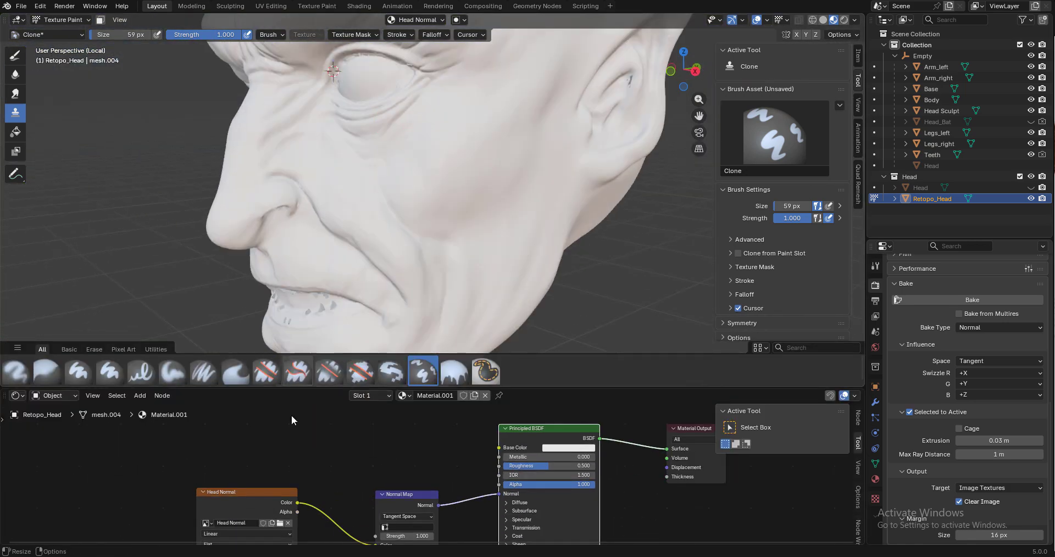
{"action": "left_click_drag", "start_coordinate": [318, 388], "coordinate": [316, 274]}
{"action": "scroll", "coordinate": [317, 364], "scroll_direction": "up", "scroll_amount": 3}
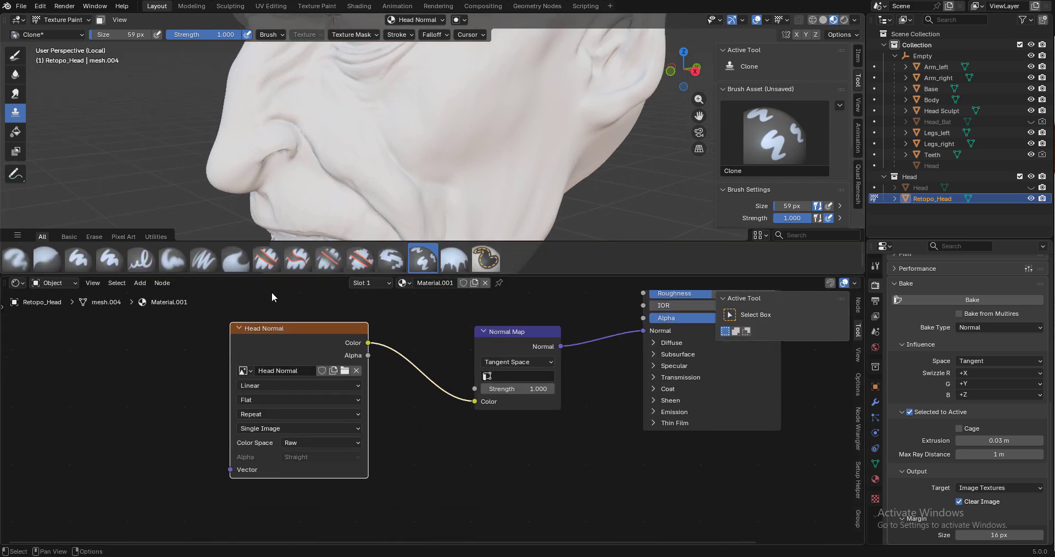
{"action": "left_click", "coordinate": [17, 282]}
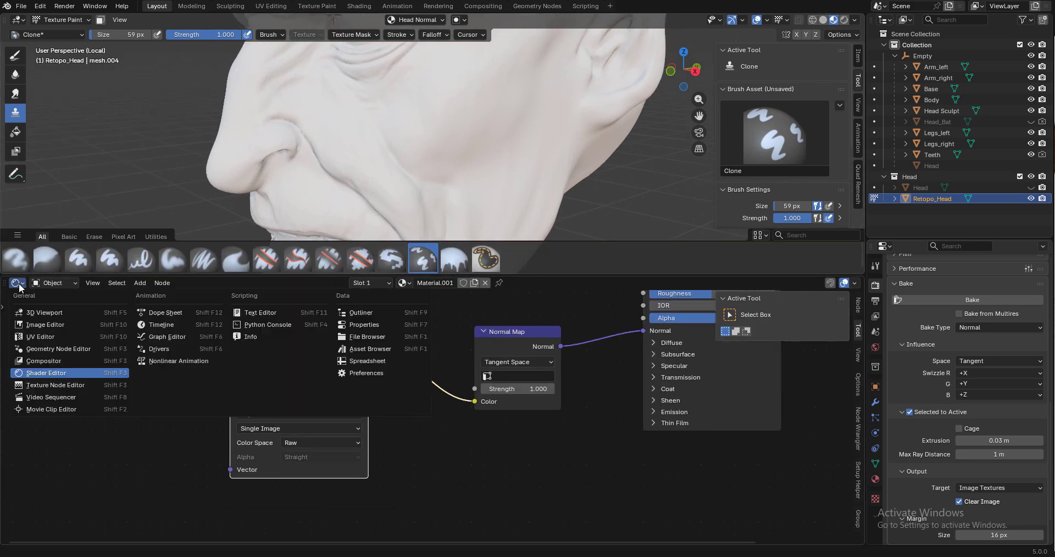
{"action": "left_click", "coordinate": [61, 324]}
{"action": "scroll", "coordinate": [323, 325], "scroll_direction": "down", "scroll_amount": 2}
{"action": "left_click", "coordinate": [106, 283]}
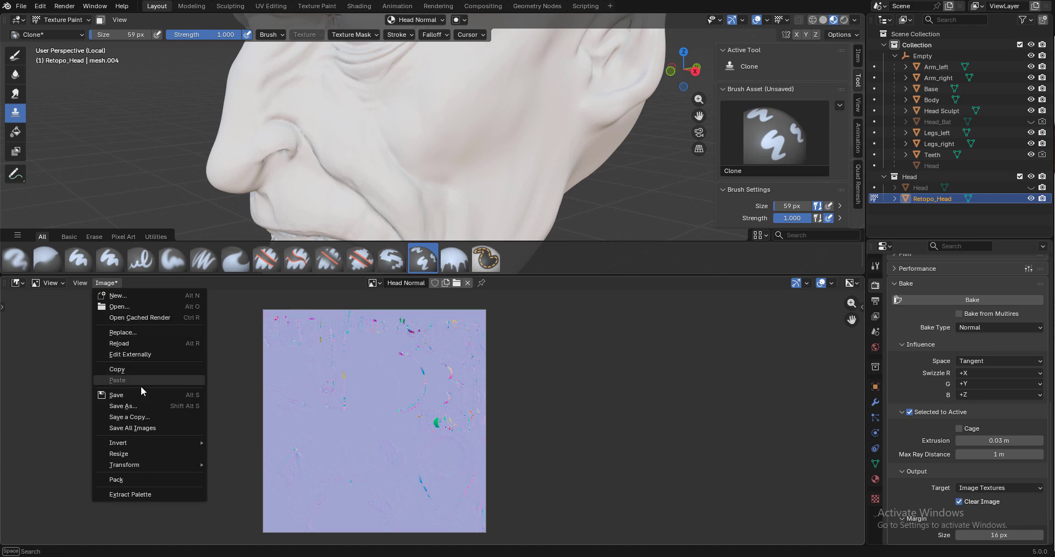
{"action": "left_click", "coordinate": [139, 409]}
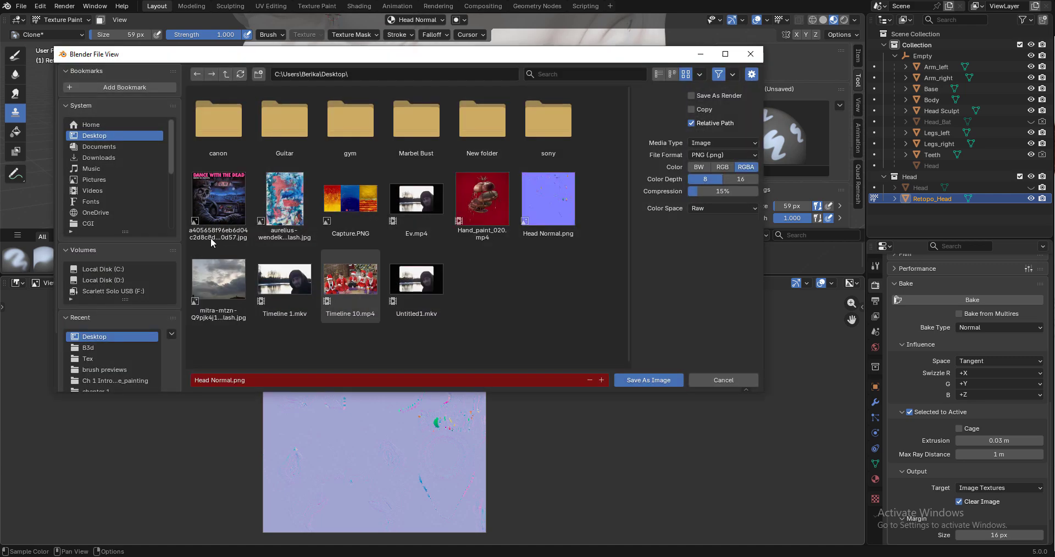
{"action": "double_click", "coordinate": [563, 221]}
{"action": "left_click", "coordinate": [18, 282]}
{"action": "left_click", "coordinate": [49, 378]}
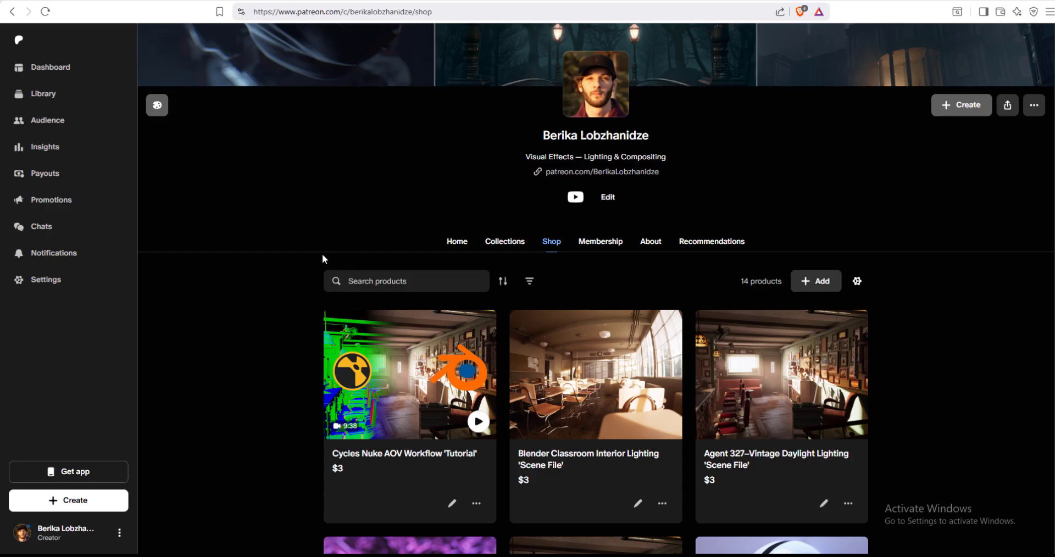
- Switch to the Patreon shop page and browse its product listings
{"action": "scroll", "coordinate": [340, 255], "scroll_direction": "down", "scroll_amount": 5}
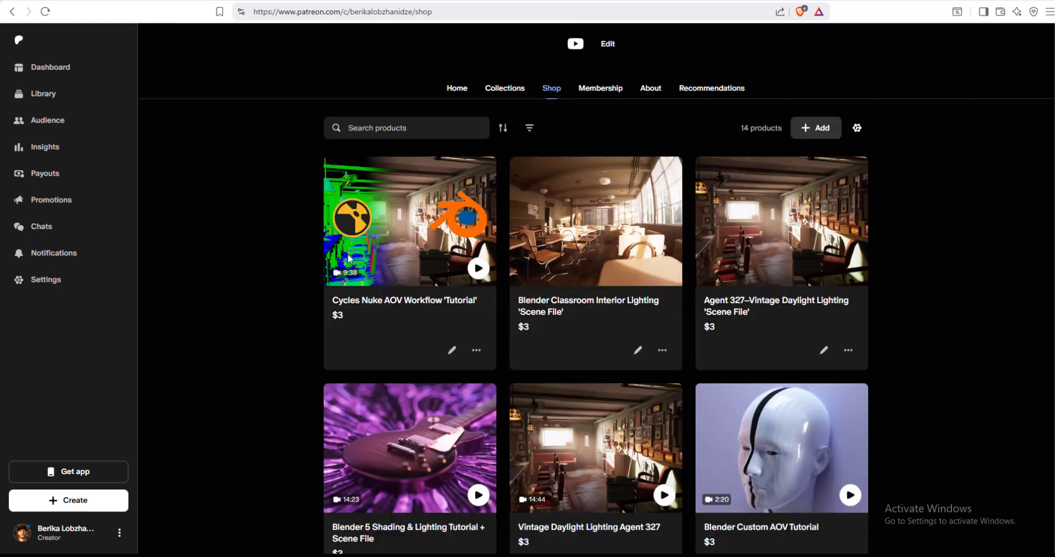
{"action": "scroll", "coordinate": [335, 251], "scroll_direction": "down", "scroll_amount": 10}
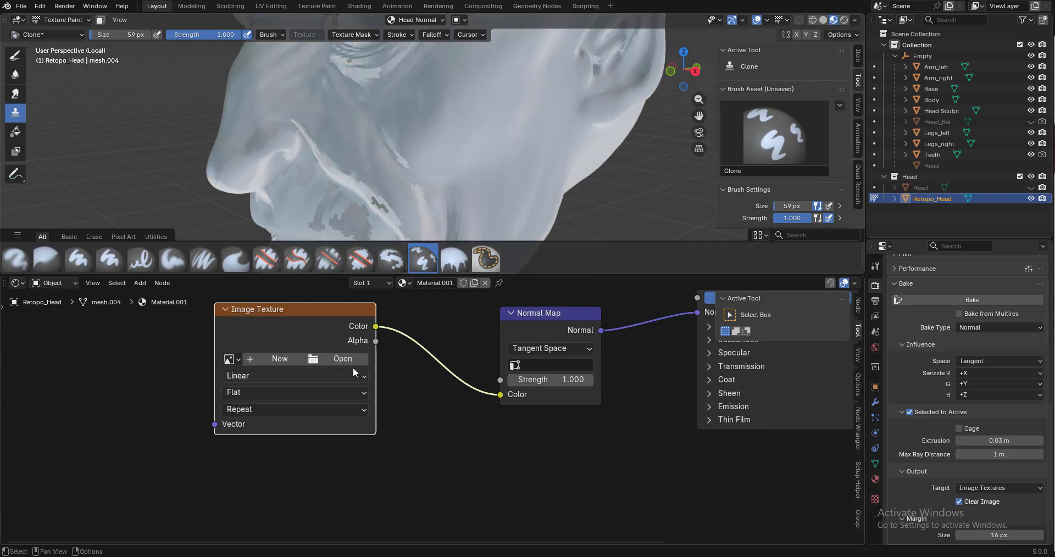
- Load the saved Head Normal.png from the Desktop into the empty Image Texture node
{"action": "left_click", "coordinate": [353, 365]}
{"action": "left_click", "coordinate": [89, 136]}
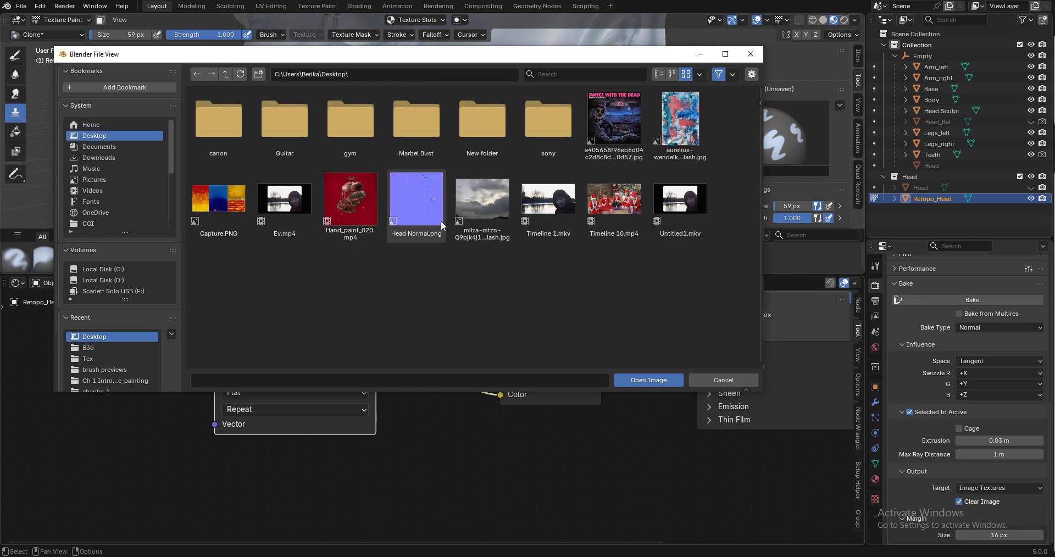
{"action": "double_click", "coordinate": [416, 199]}
- Toggle muting of the Head Normal texture node to compare the eye area with and without the normal map
{"action": "middle_click_drag", "start_coordinate": [369, 50], "coordinate": [419, 156], "text": "shift"}
{"action": "key", "text": "m"}
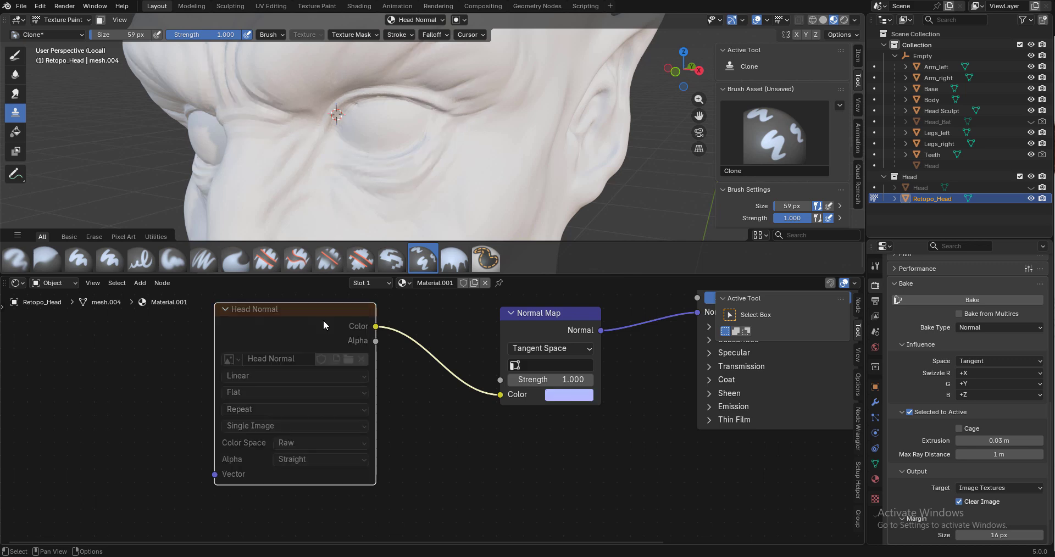
{"action": "key", "text": "m"}
{"action": "key", "text": "m"}
{"action": "key", "text": "m"}
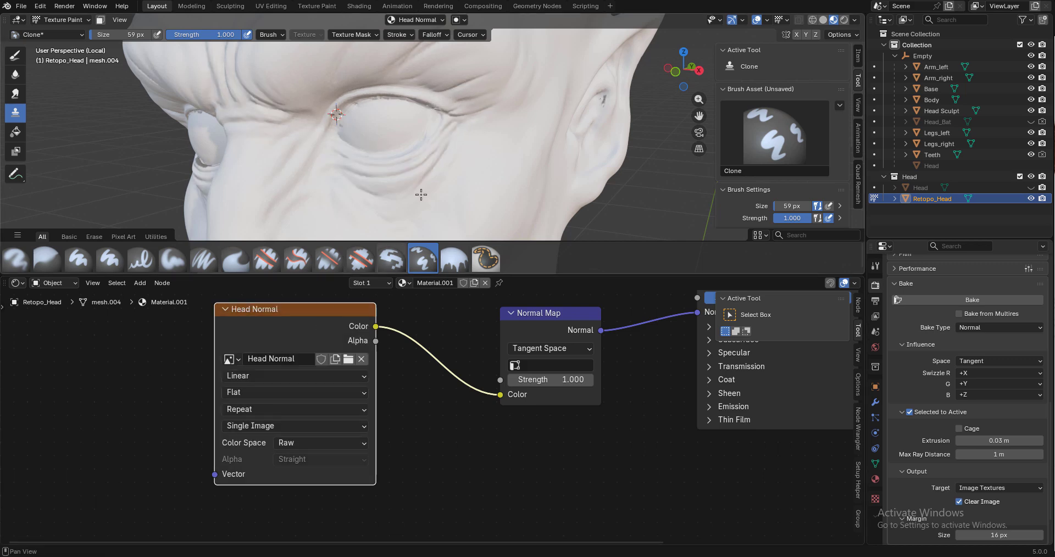